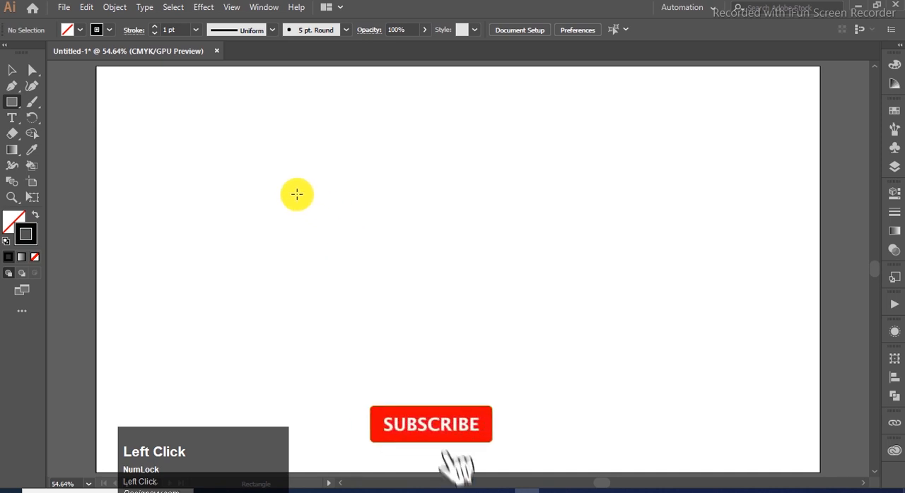
Step: Draw an upright rectangle mid-artboard, place a copy flush against its right edge, and widen the copy slightly
{"action": "left_click_drag", "start_coordinate": [318, 189], "coordinate": [423, 366]}
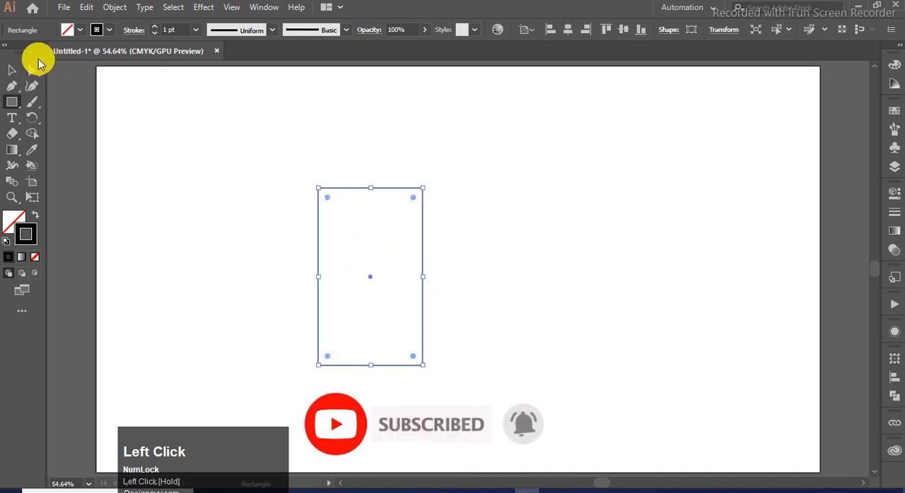
{"action": "left_click", "coordinate": [12, 71]}
{"action": "left_click_drag", "start_coordinate": [319, 209], "coordinate": [423, 214]}
{"action": "left_click_drag", "start_coordinate": [529, 275], "coordinate": [545, 276]}
Step: Round the copied rectangle's two right corners to about 157 px and move the D-like shape rightward, leaving a gap between the shapes
{"action": "left_click", "coordinate": [34, 69]}
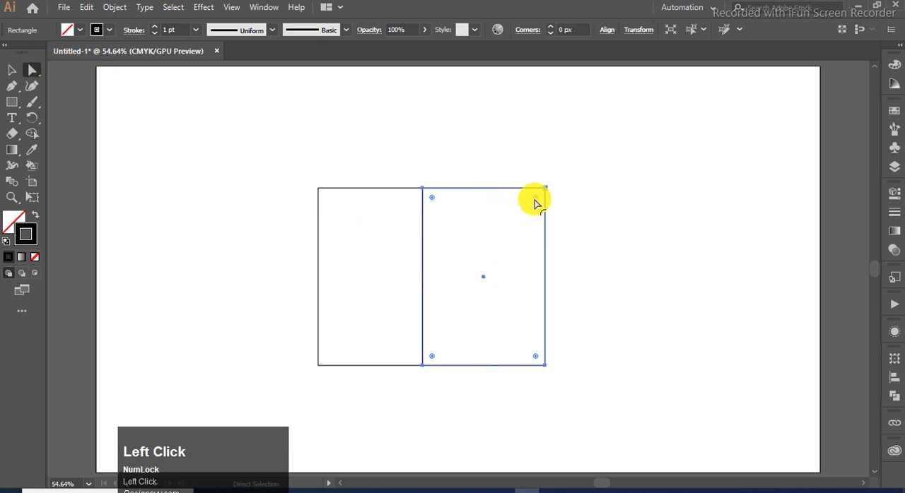
{"action": "left_click_drag", "start_coordinate": [535, 359], "coordinate": [327, 364]}
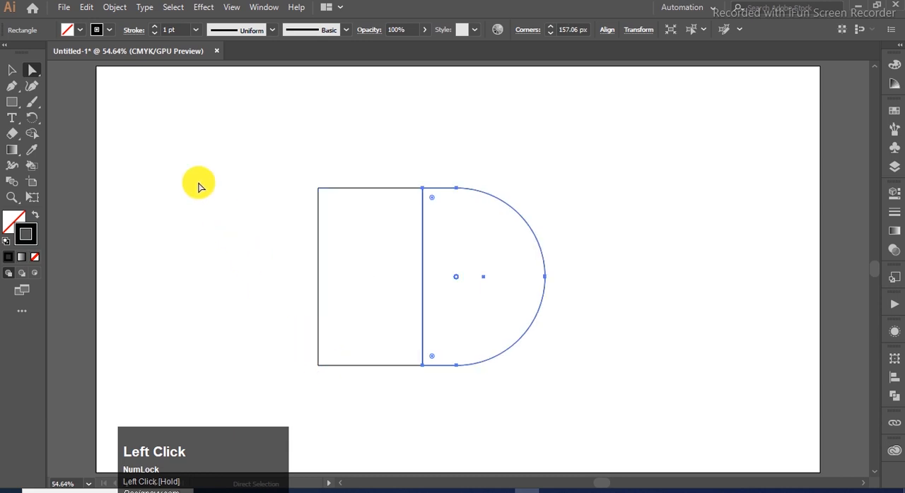
{"action": "left_click", "coordinate": [11, 70]}
{"action": "left_click", "coordinate": [364, 208]}
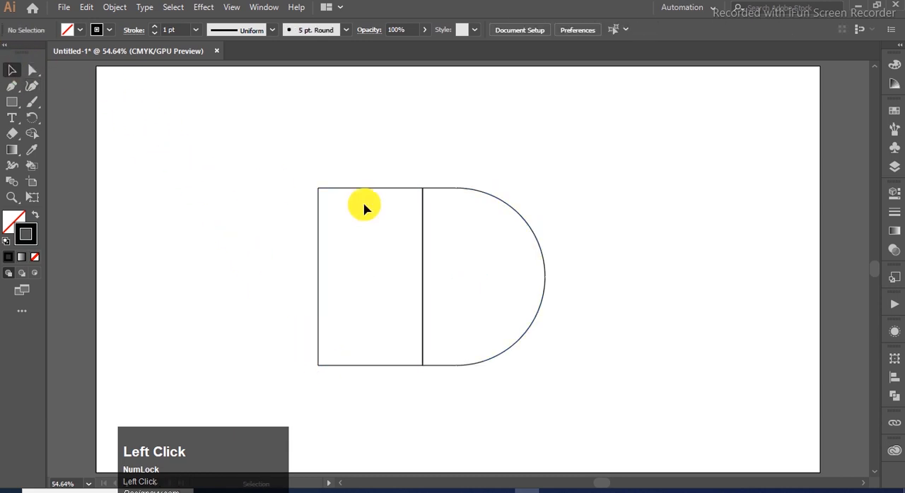
{"action": "left_click", "coordinate": [525, 225]}
{"action": "left_click_drag", "start_coordinate": [525, 225], "coordinate": [558, 223]}
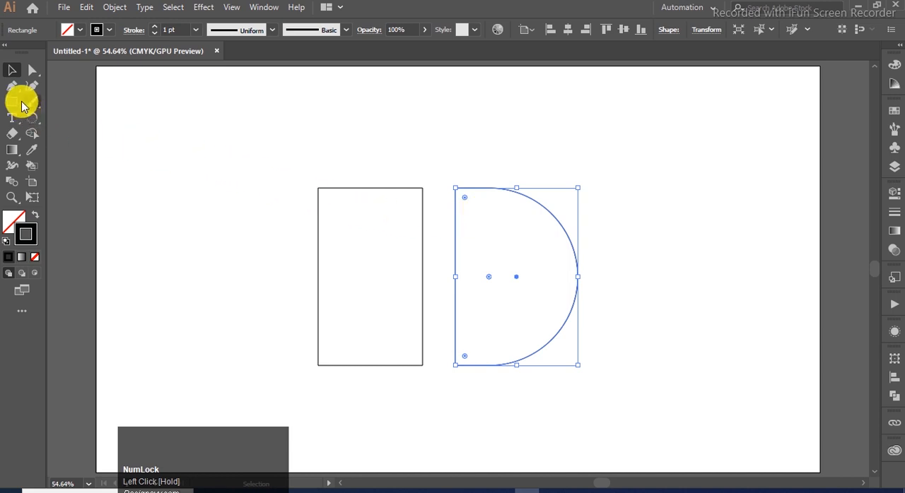
Step: Add anchor points on the D shape's straight left side, then delete that side and the short straight segment at its bottom
{"action": "left_click", "coordinate": [12, 85]}
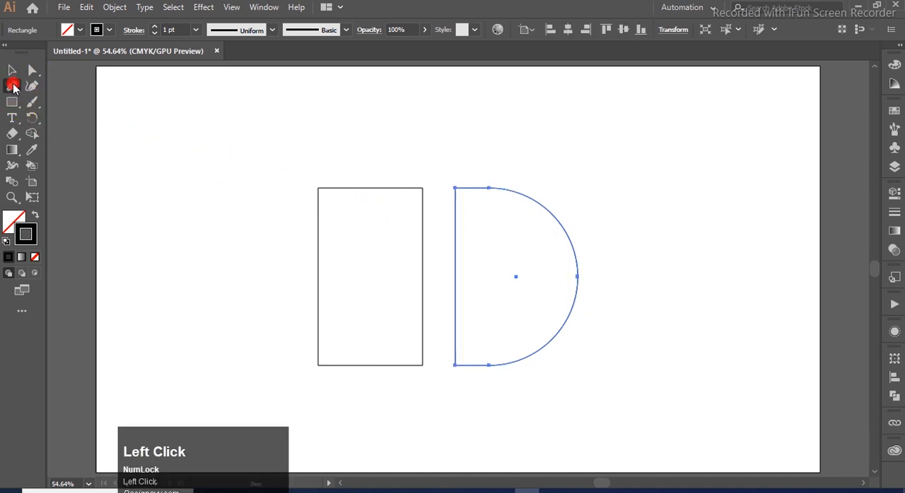
{"action": "left_click", "coordinate": [455, 276]}
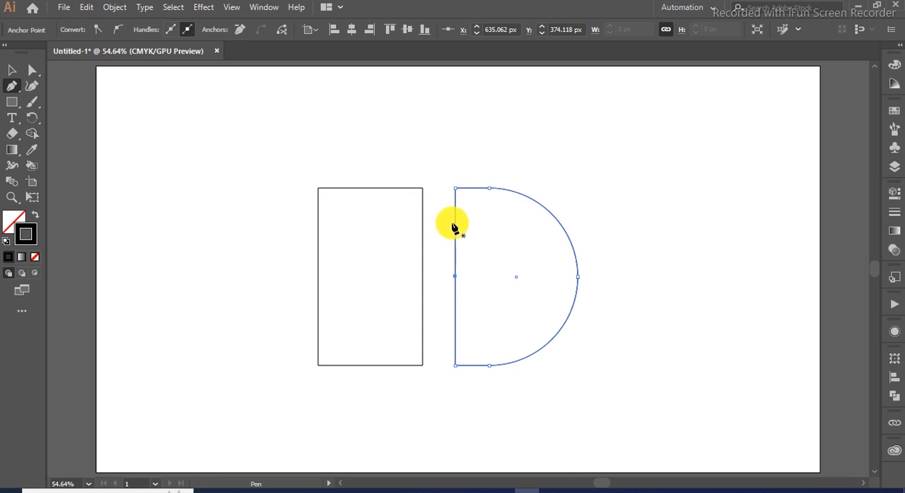
{"action": "left_click", "coordinate": [455, 225]}
{"action": "left_click", "coordinate": [32, 70]}
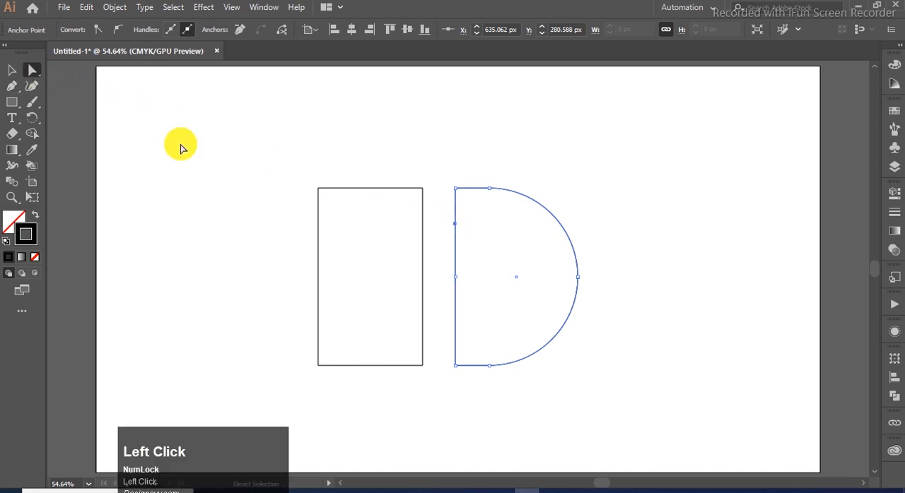
{"action": "left_click", "coordinate": [456, 225]}
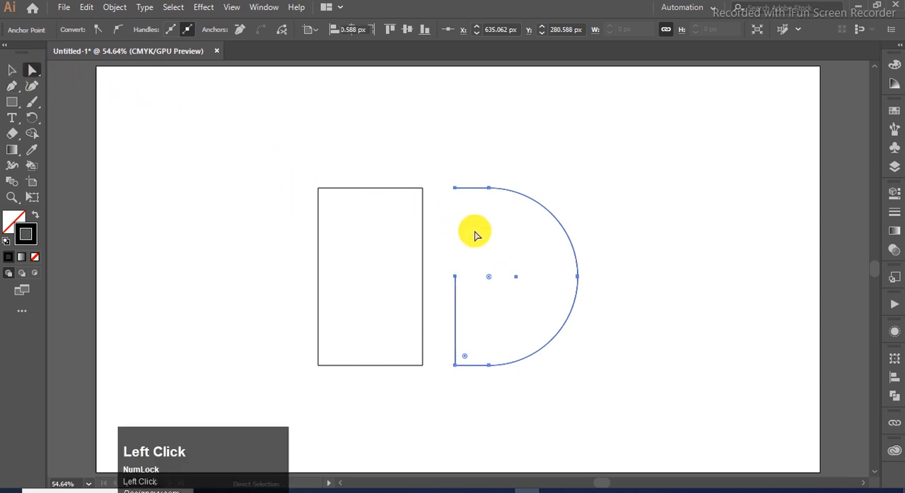
{"action": "left_click_drag", "start_coordinate": [449, 269], "coordinate": [461, 370]}
{"action": "key", "text": "Delete"}
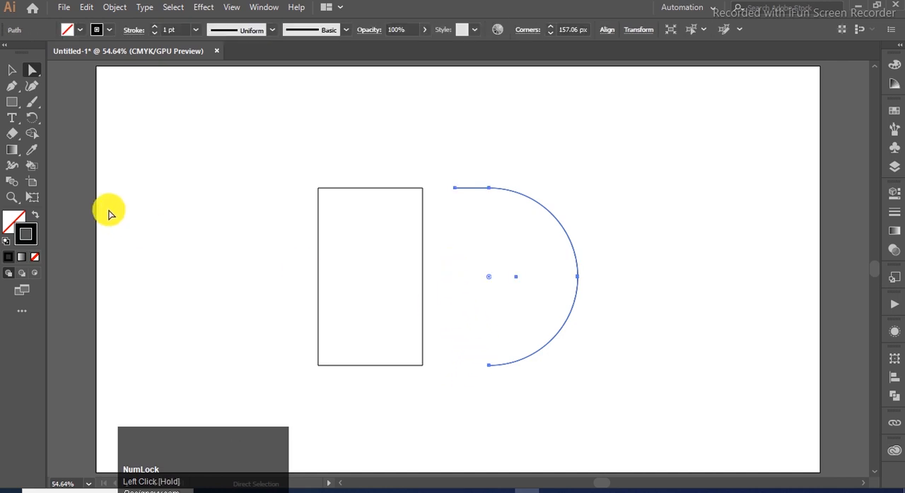
{"action": "left_click", "coordinate": [304, 155]}
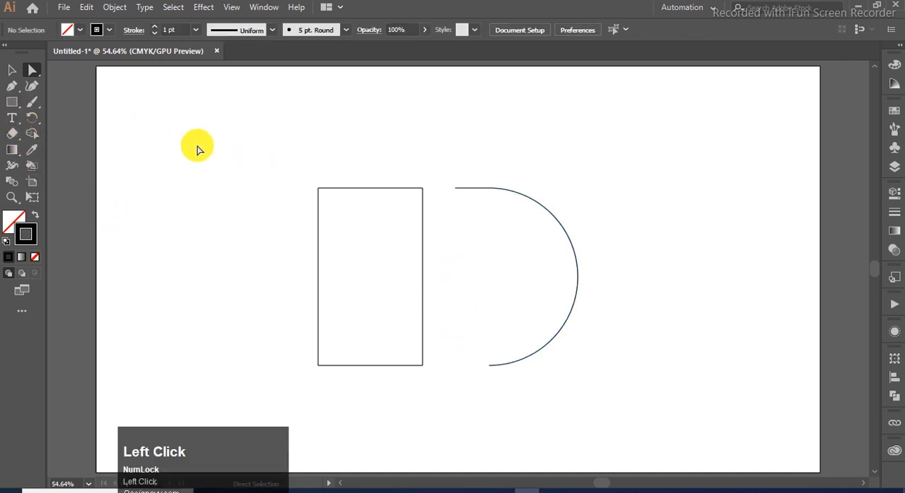
Step: Draw a vertical line from the D curve's bottom endpoint up to the shape's mid-height
{"action": "left_click_drag", "start_coordinate": [12, 110], "coordinate": [53, 164]}
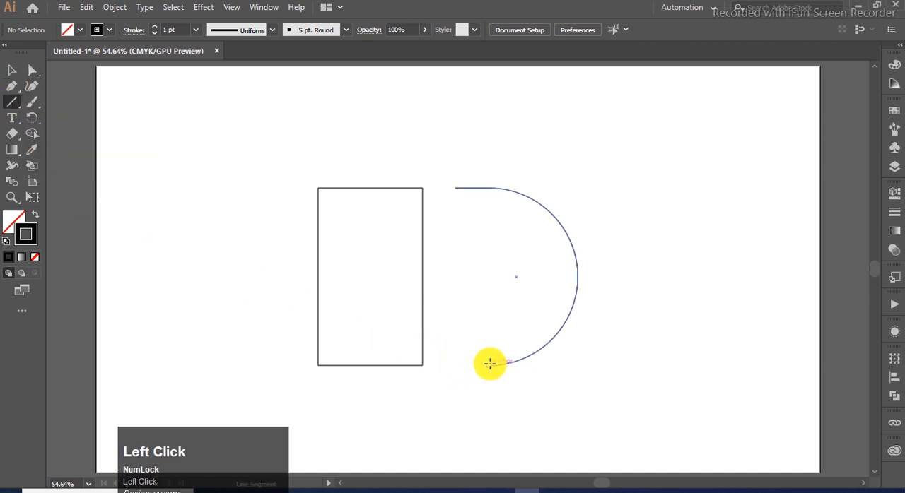
{"action": "left_click_drag", "start_coordinate": [489, 365], "coordinate": [495, 278]}
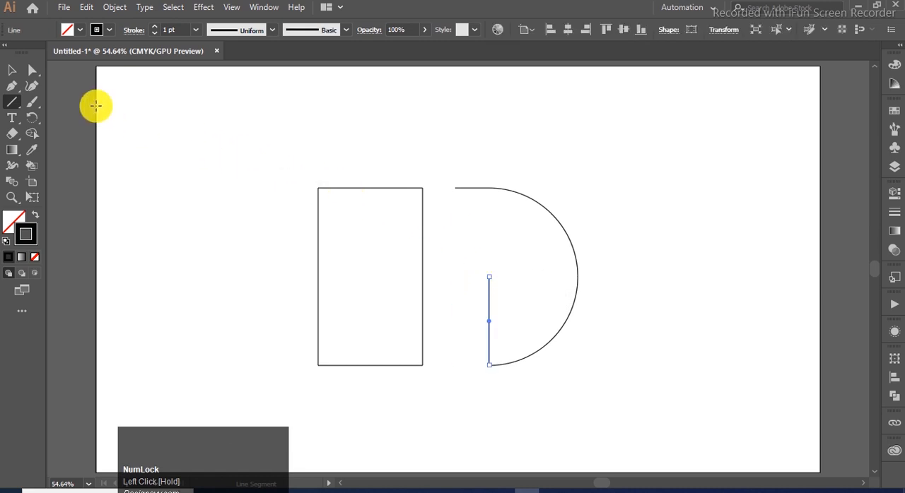
{"action": "left_click", "coordinate": [12, 70]}
{"action": "left_click", "coordinate": [410, 131]}
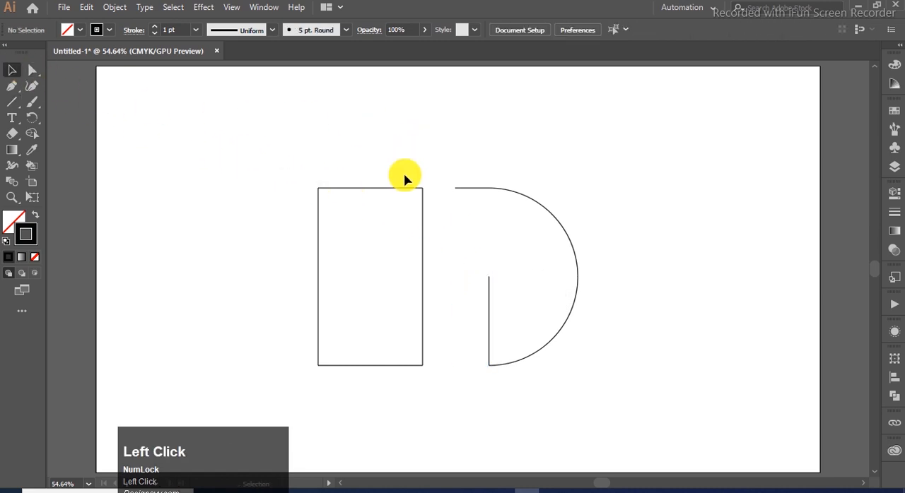
Step: Draw a horizontal line across the middle of the rectangle from its left edge to its right edge
{"action": "left_click", "coordinate": [423, 249]}
{"action": "left_click", "coordinate": [148, 138]}
{"action": "left_click", "coordinate": [12, 103]}
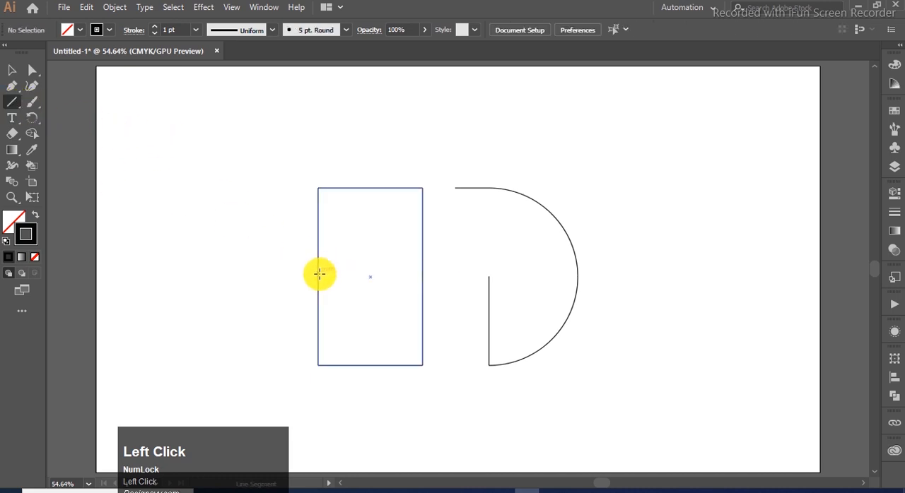
{"action": "left_click_drag", "start_coordinate": [318, 277], "coordinate": [423, 277]}
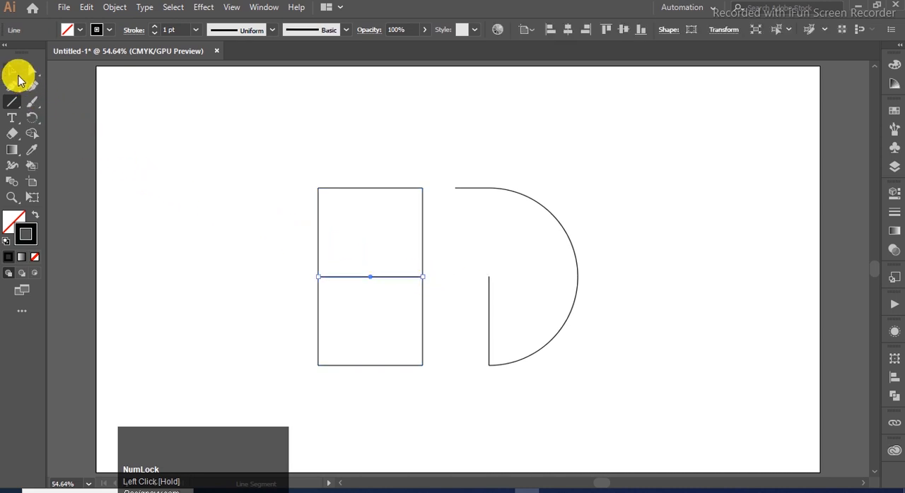
{"action": "left_click", "coordinate": [12, 70]}
{"action": "left_click", "coordinate": [264, 204]}
Step: Add anchor points at the midpoints of the rectangle's top and bottom edges and delete both edges to form an H
{"action": "left_click", "coordinate": [330, 188]}
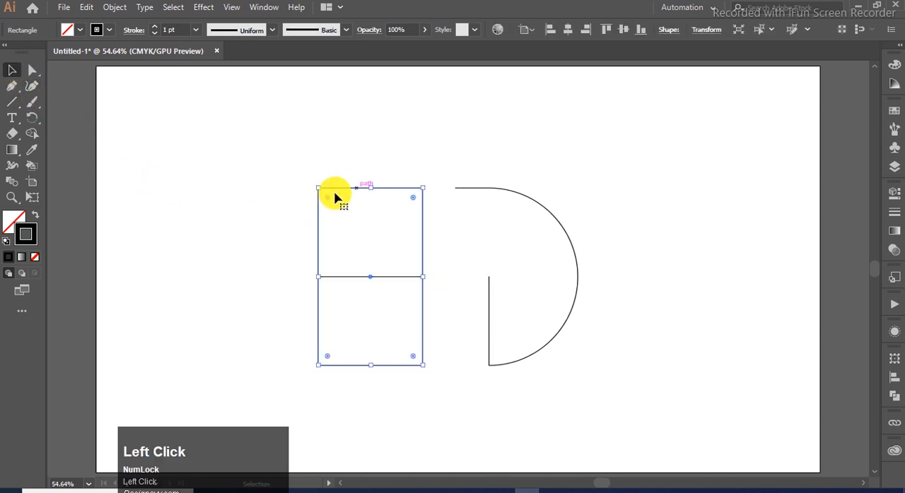
{"action": "left_click", "coordinate": [12, 86]}
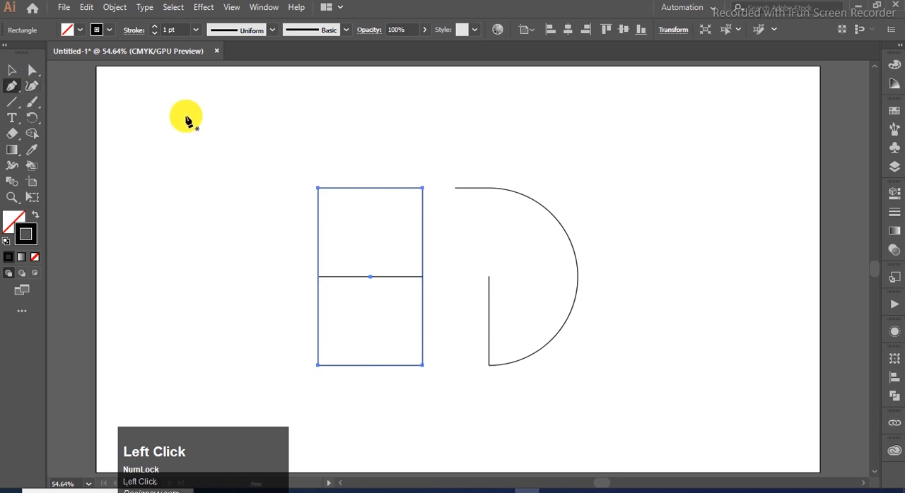
{"action": "left_click", "coordinate": [370, 189]}
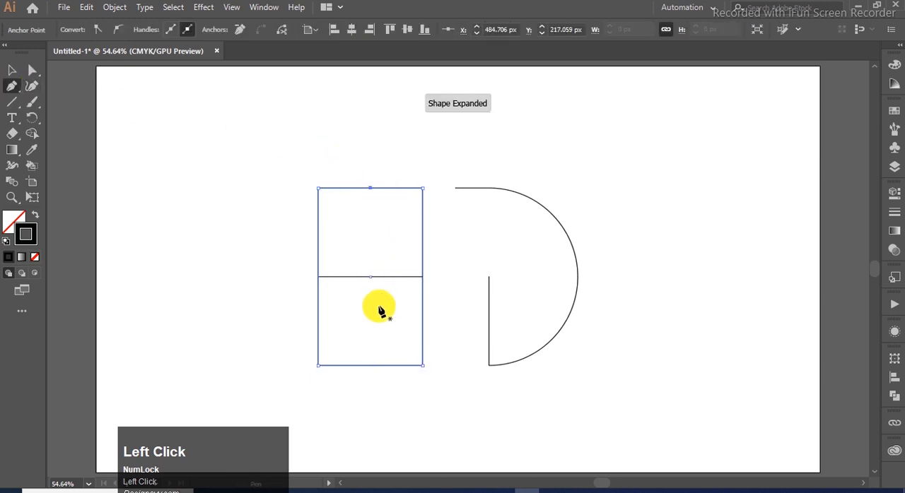
{"action": "left_click", "coordinate": [370, 365]}
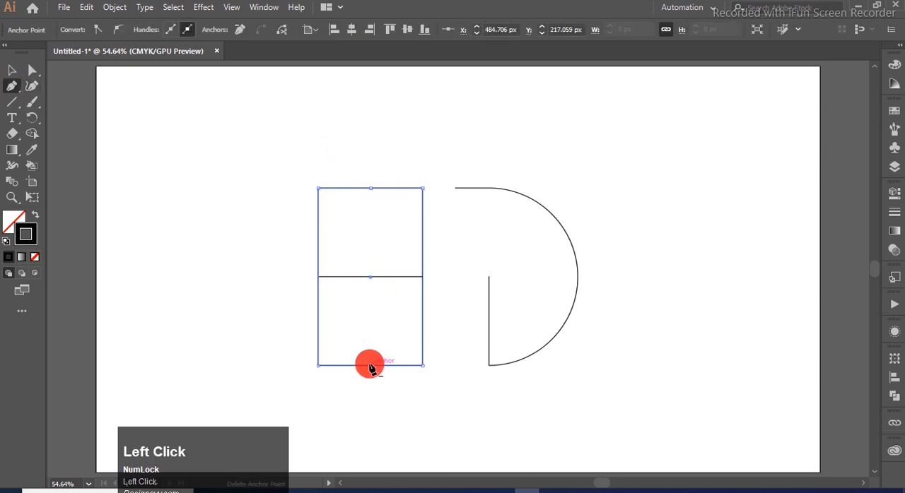
{"action": "left_click", "coordinate": [32, 69]}
{"action": "left_click", "coordinate": [370, 189]}
{"action": "key", "text": "Delete"}
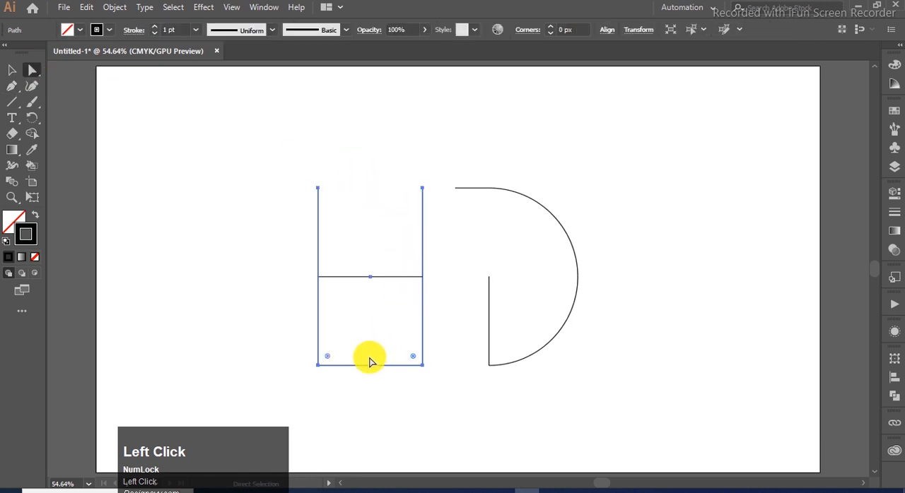
{"action": "left_click", "coordinate": [382, 367]}
{"action": "key", "text": "Delete"}
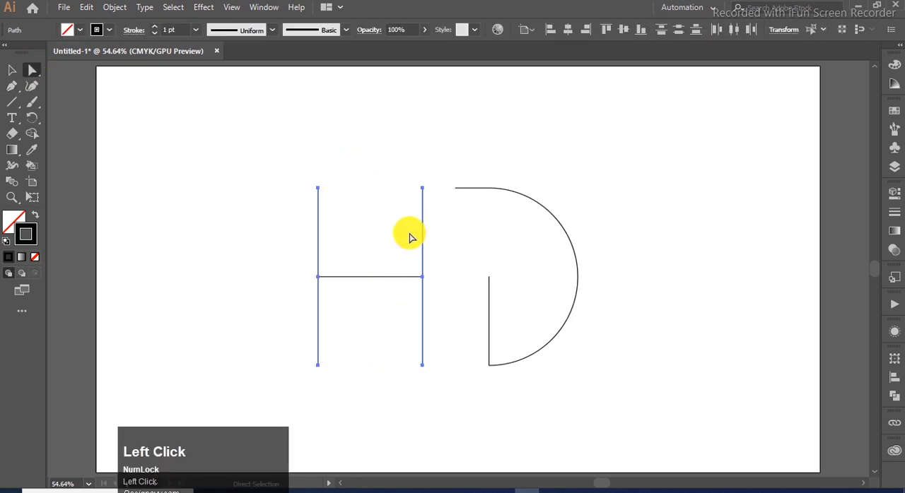
{"action": "left_click", "coordinate": [11, 70]}
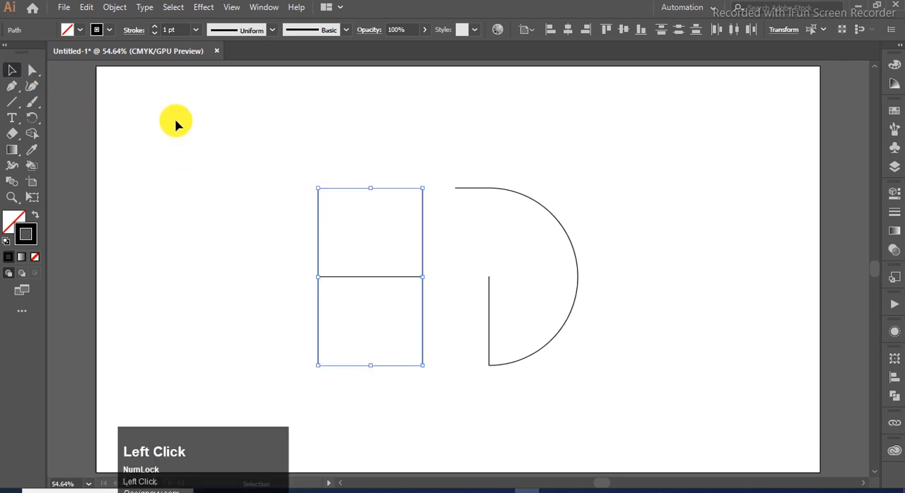
{"action": "left_click", "coordinate": [385, 137]}
Step: Shorten the H's right stem by lowering its top endpoint vertically to about Y 273.5 px
{"action": "left_click", "coordinate": [421, 189]}
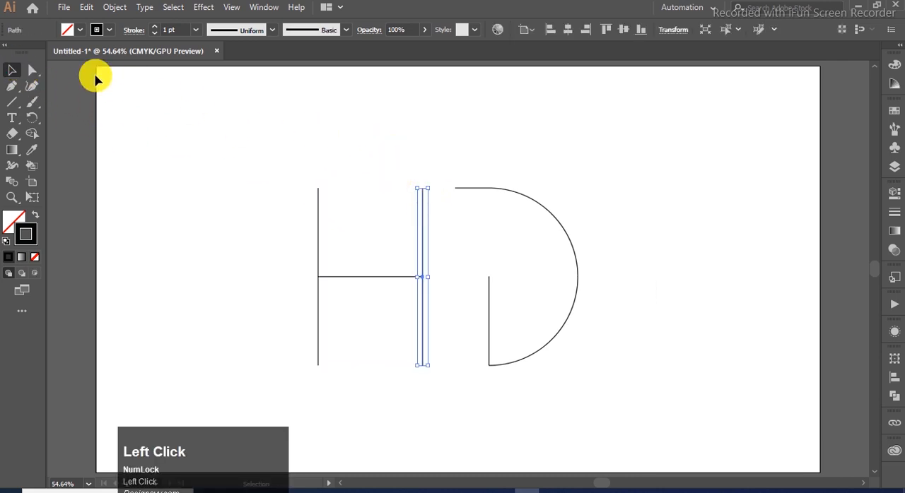
{"action": "left_click", "coordinate": [32, 70]}
{"action": "left_click_drag", "start_coordinate": [422, 188], "coordinate": [423, 201]}
{"action": "key", "text": "ctrl+z"}
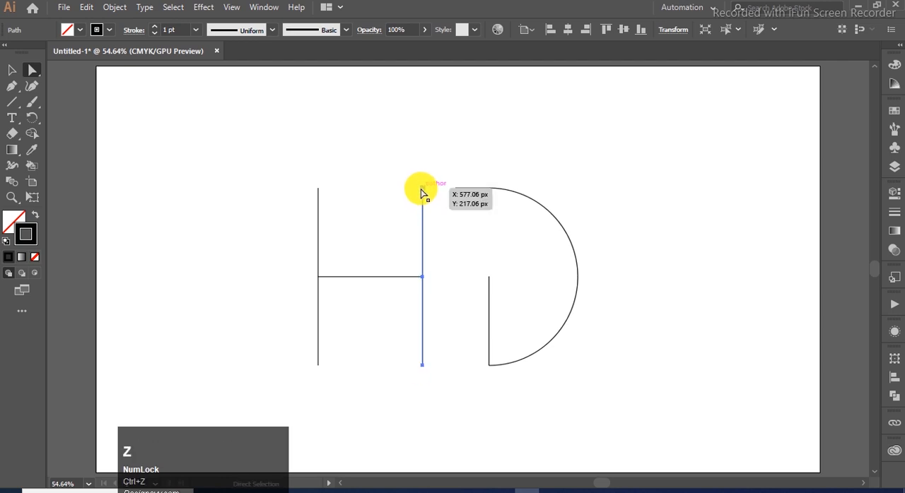
{"action": "left_click_drag", "start_coordinate": [422, 191], "coordinate": [422, 219]}
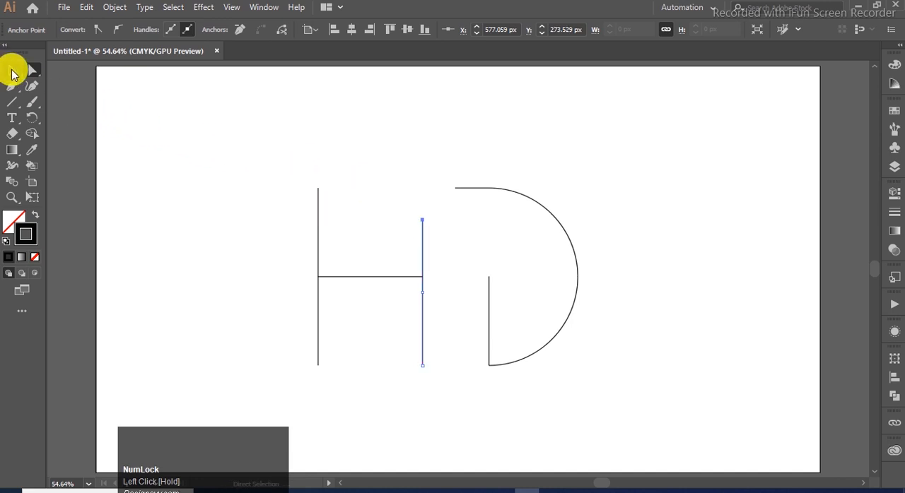
Step: Set the stroke weight of all the H and D paths to 56 pt
{"action": "left_click", "coordinate": [15, 72]}
{"action": "left_click_drag", "start_coordinate": [605, 174], "coordinate": [269, 392]}
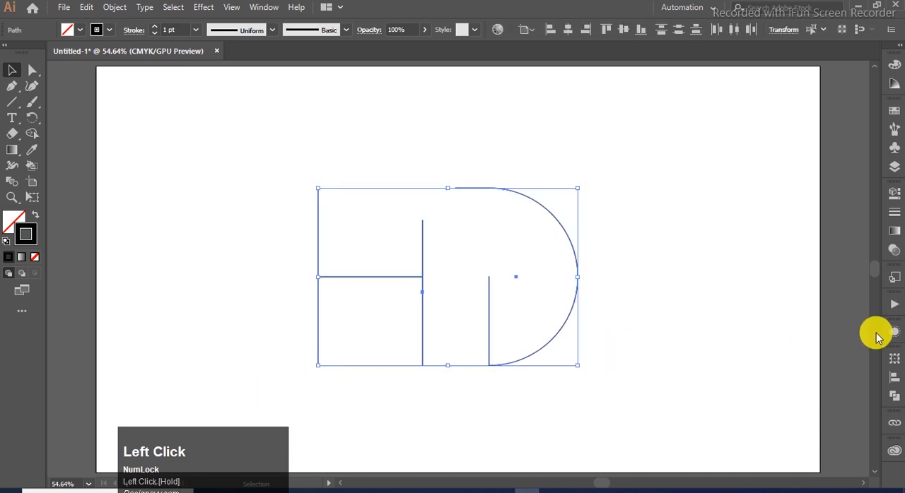
{"action": "left_click", "coordinate": [893, 221]}
{"action": "scroll", "coordinate": [807, 208], "scroll_direction": "up", "scroll_amount": 10}
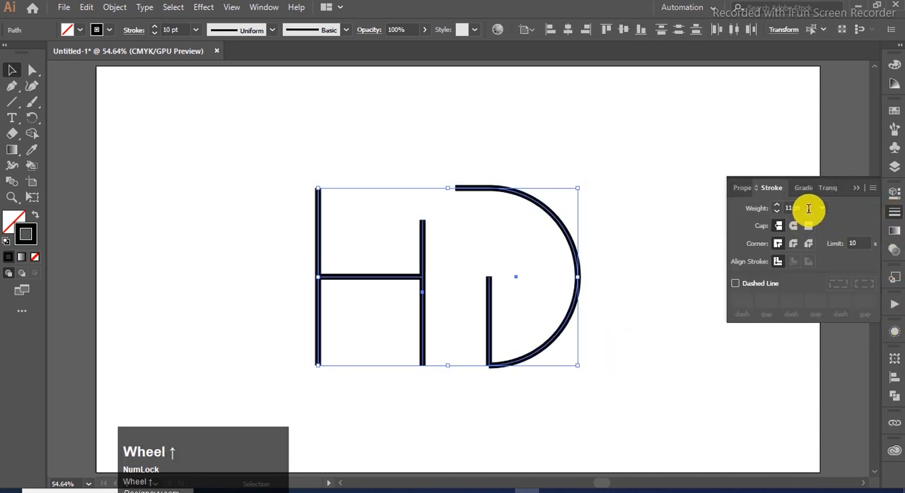
{"action": "scroll", "coordinate": [808, 209], "scroll_direction": "up", "scroll_amount": 2}
{"action": "scroll", "coordinate": [807, 206], "scroll_direction": "up", "scroll_amount": 20}
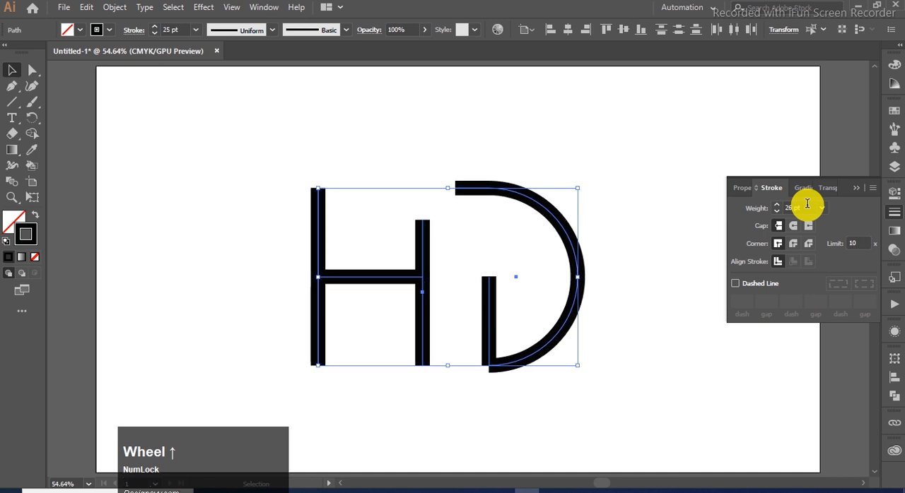
{"action": "scroll", "coordinate": [807, 204], "scroll_direction": "up", "scroll_amount": 17}
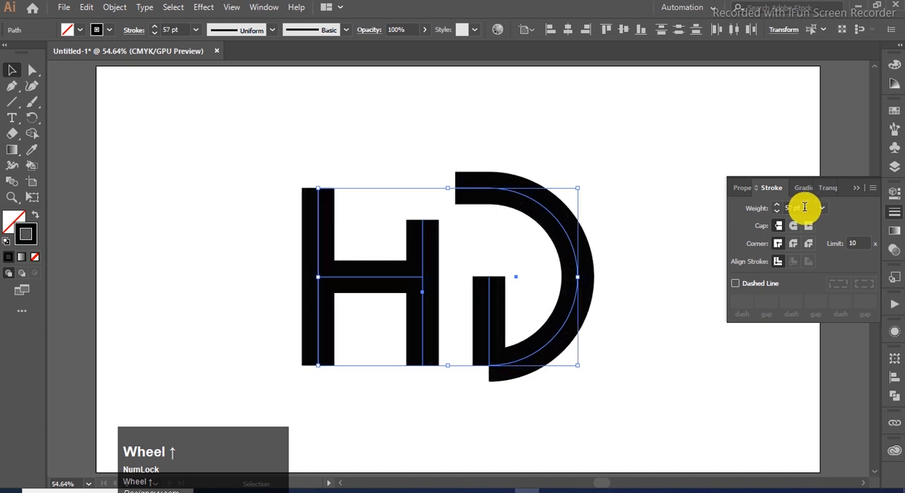
{"action": "scroll", "coordinate": [804, 207], "scroll_direction": "down", "scroll_amount": 1}
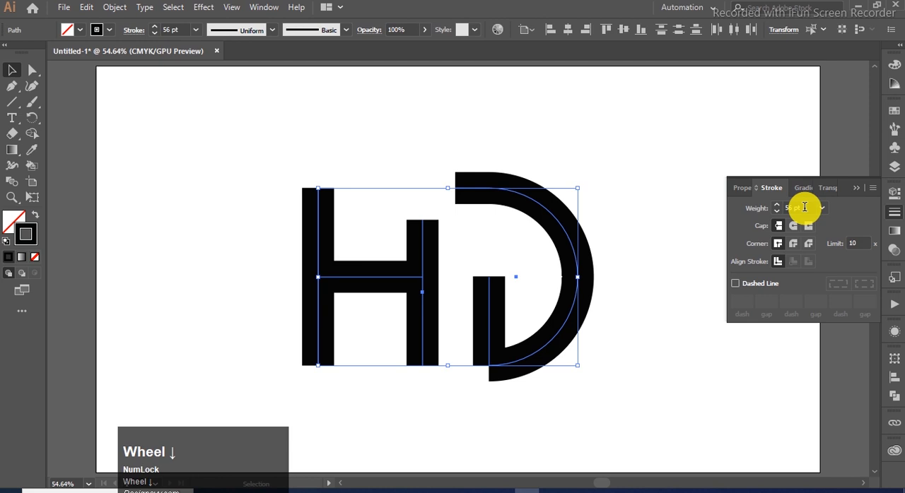
{"action": "left_click", "coordinate": [855, 191]}
{"action": "left_click", "coordinate": [504, 424]}
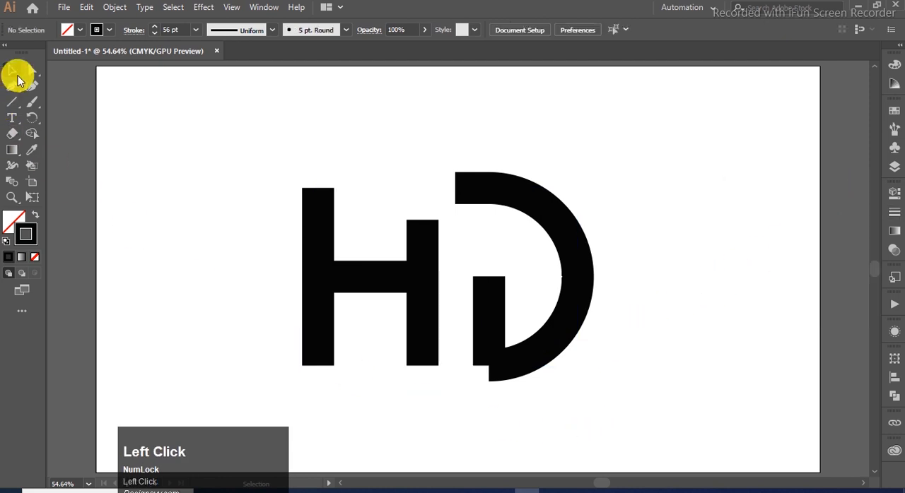
Step: Join the D's curve and short vertical line at their shared bottom endpoint
{"action": "left_click_drag", "start_coordinate": [514, 408], "coordinate": [461, 348]}
{"action": "right_click", "coordinate": [491, 372]}
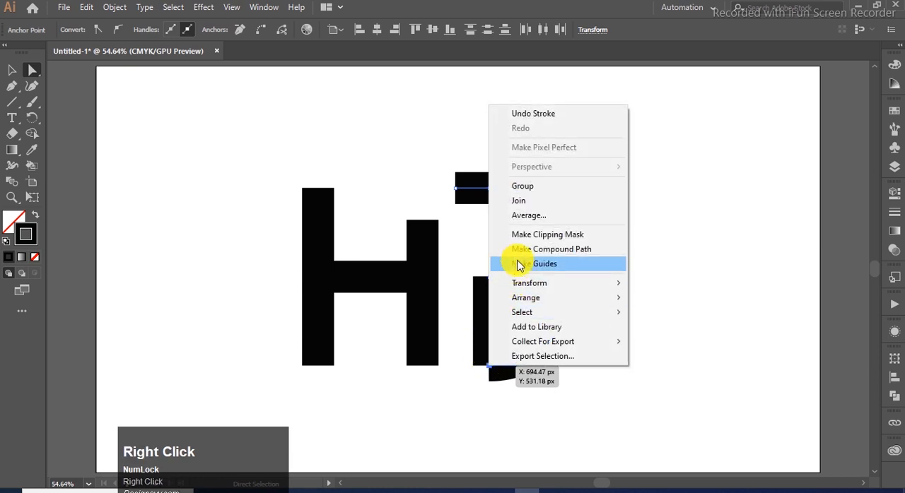
{"action": "left_click", "coordinate": [532, 203]}
{"action": "left_click", "coordinate": [596, 214]}
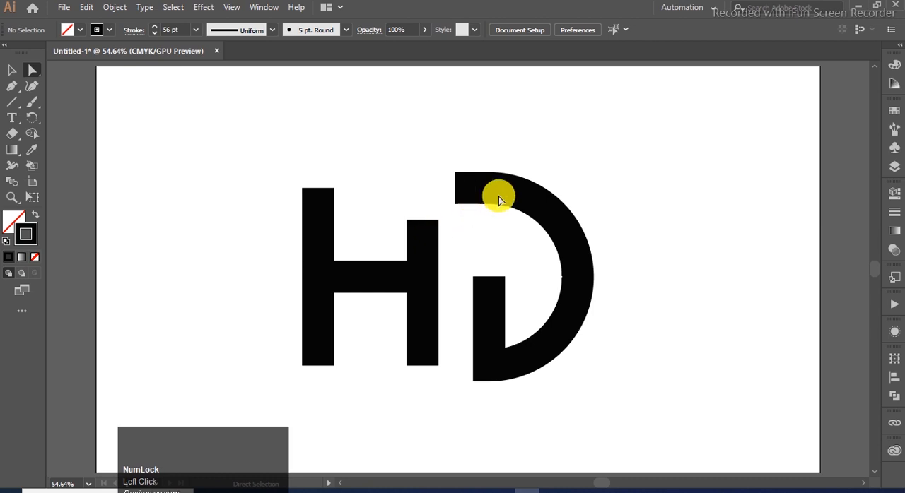
Step: Move the D left until only a very narrow gap separates its top bar from the H's right stem
{"action": "left_click", "coordinate": [467, 187]}
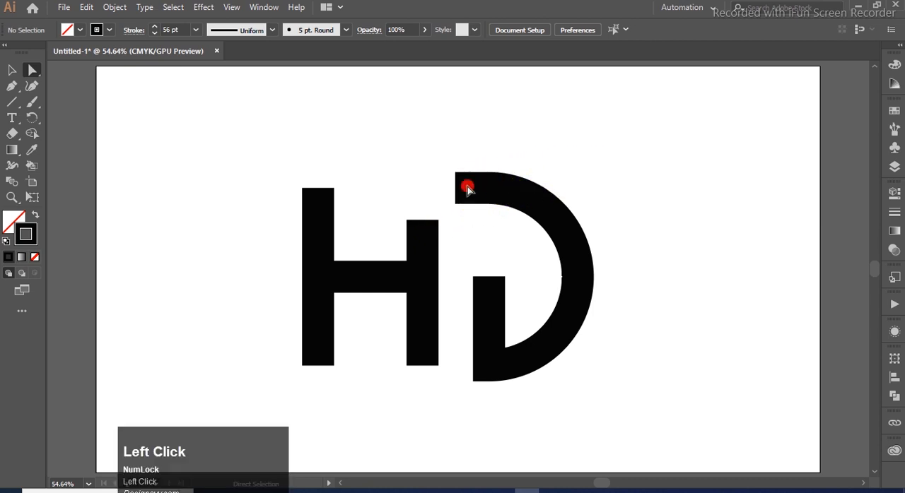
{"action": "left_click_drag", "start_coordinate": [642, 188], "coordinate": [489, 347]}
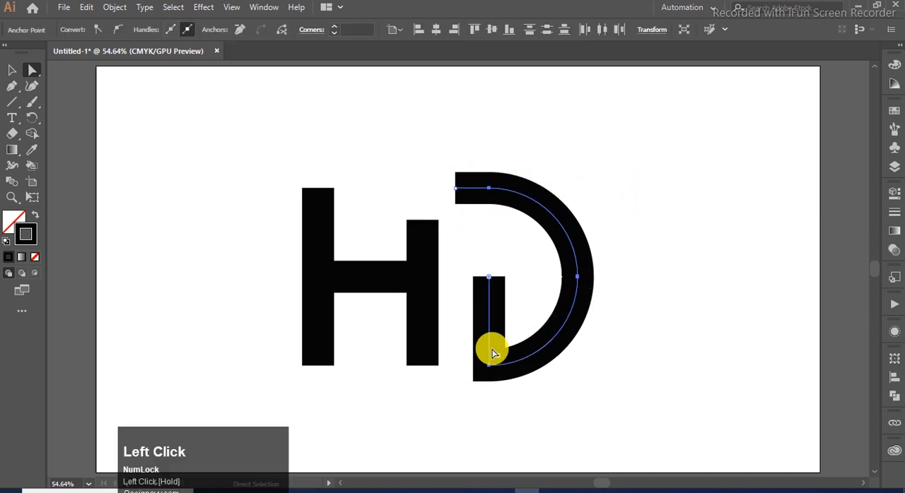
{"action": "left_click", "coordinate": [12, 70]}
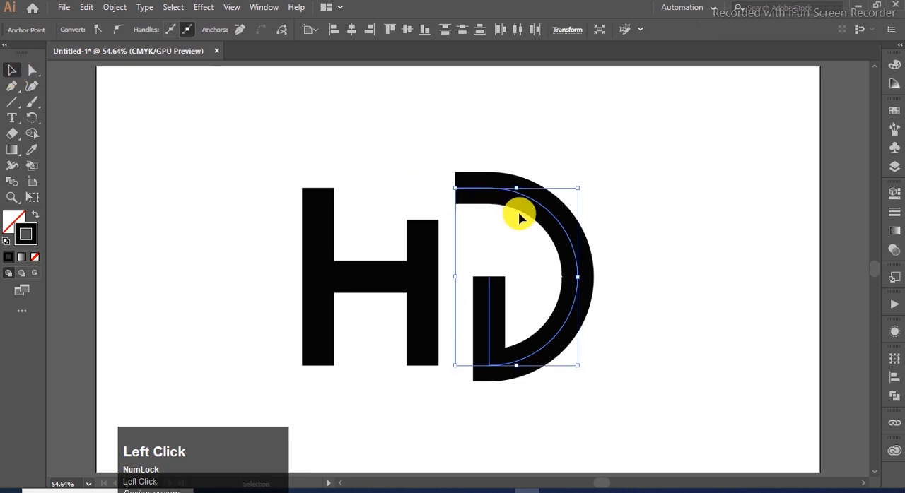
{"action": "left_click_drag", "start_coordinate": [550, 220], "coordinate": [534, 220]}
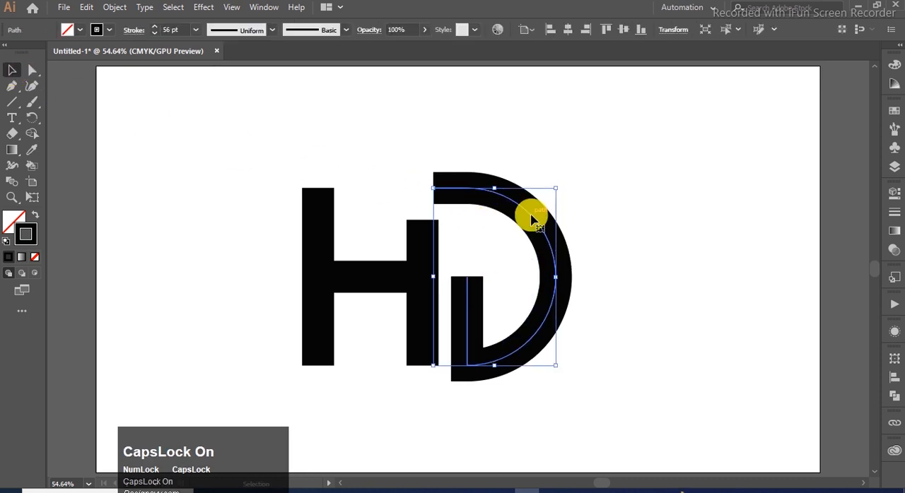
{"action": "key", "text": "Caps_Lock"}
{"action": "left_click_drag", "start_coordinate": [541, 226], "coordinate": [551, 226]}
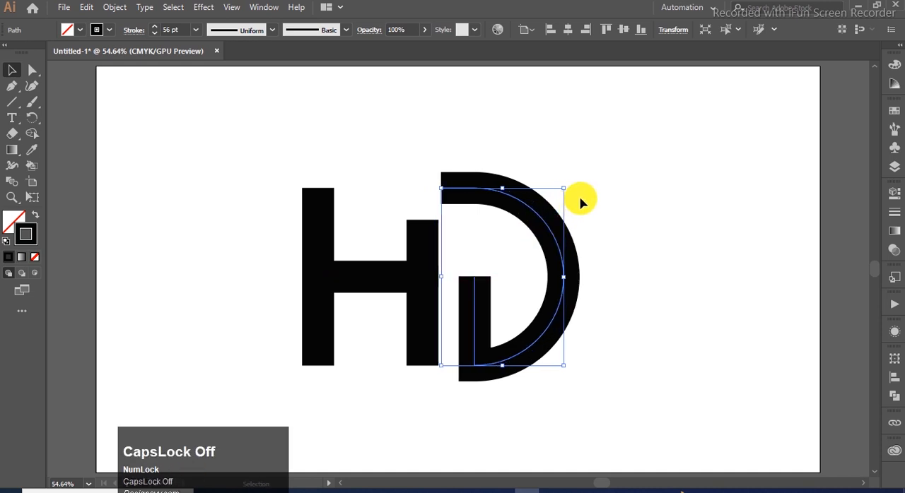
{"action": "left_click", "coordinate": [581, 198]}
Step: Expand all the stroked H and D paths into filled shapes
{"action": "left_click_drag", "start_coordinate": [628, 152], "coordinate": [299, 416]}
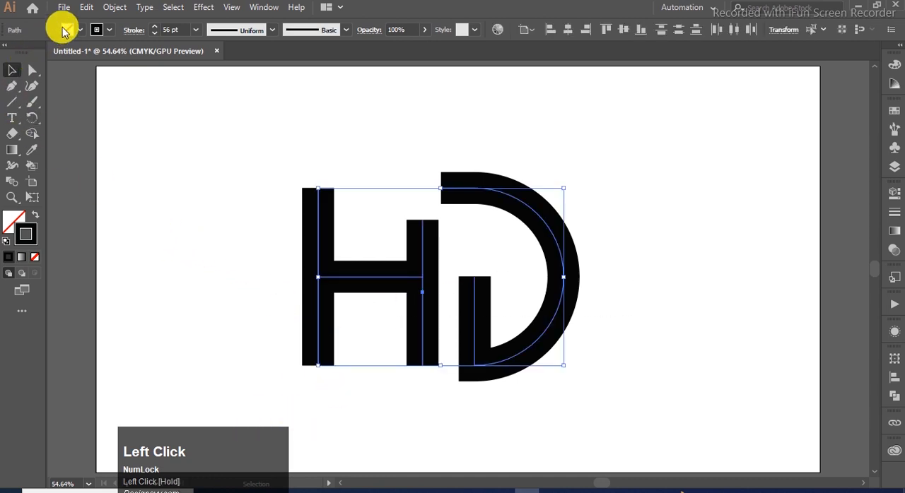
{"action": "left_click", "coordinate": [113, 8]}
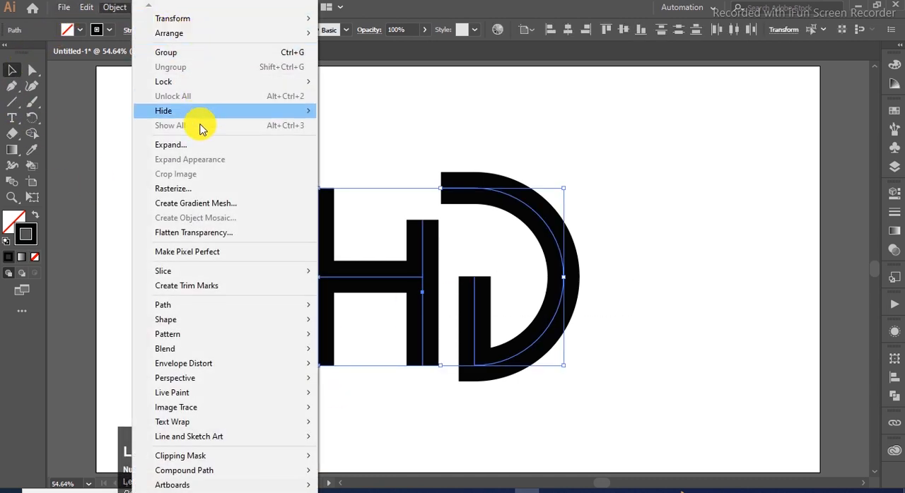
{"action": "left_click", "coordinate": [201, 147]}
{"action": "left_click", "coordinate": [407, 324]}
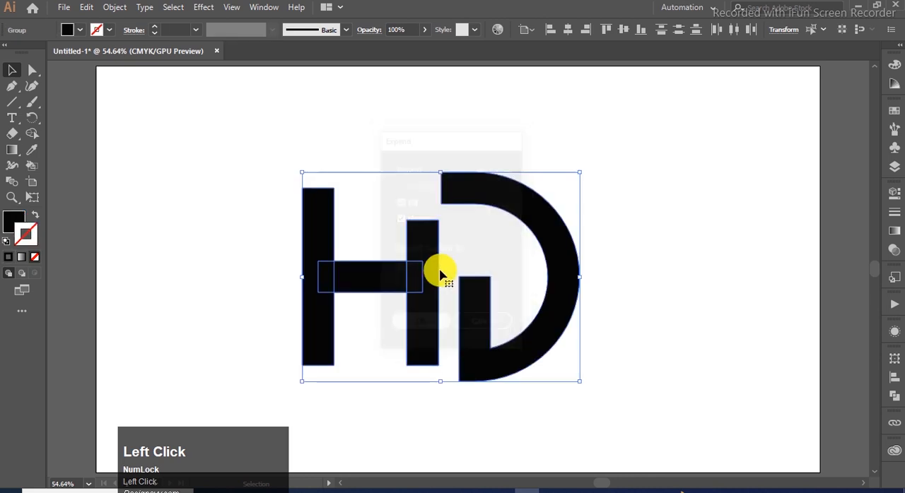
{"action": "left_click", "coordinate": [571, 146]}
Step: Unite the H's two stems and crossbar into a single shape with Pathfinder
{"action": "left_click", "coordinate": [340, 277]}
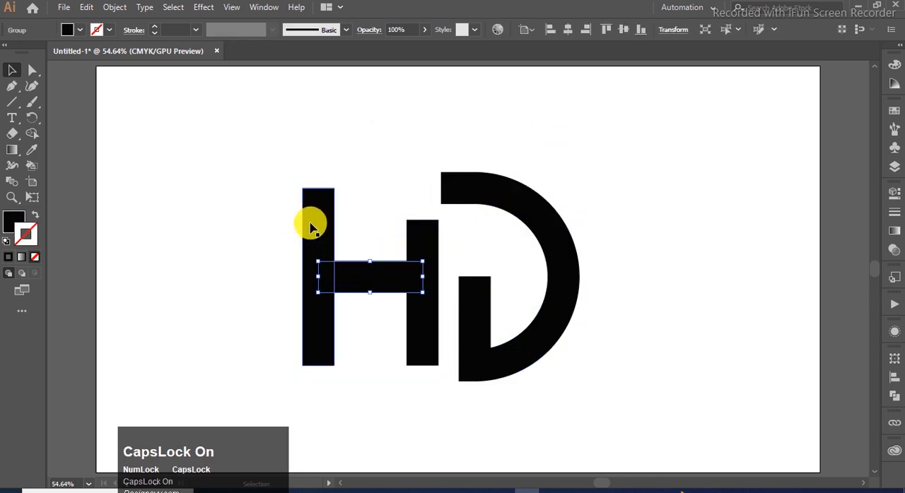
{"action": "left_click", "coordinate": [316, 227], "text": "shift"}
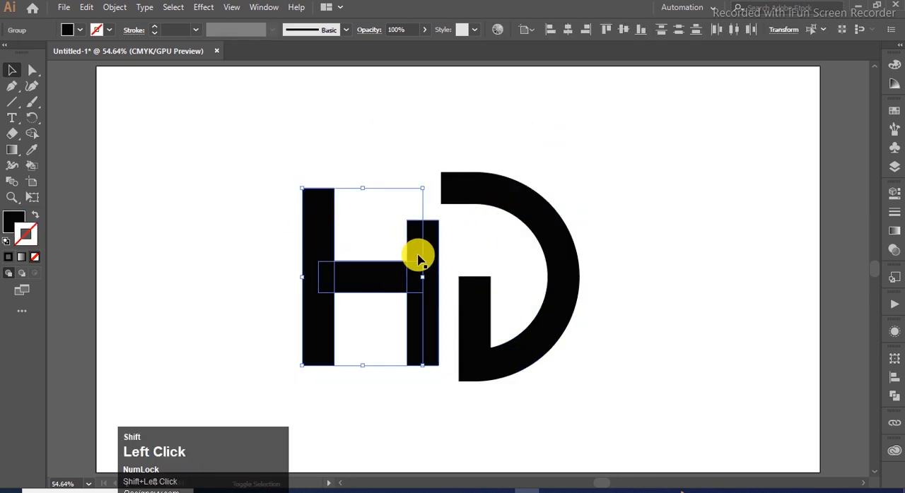
{"action": "left_click", "coordinate": [894, 400]}
{"action": "left_click", "coordinate": [739, 388]}
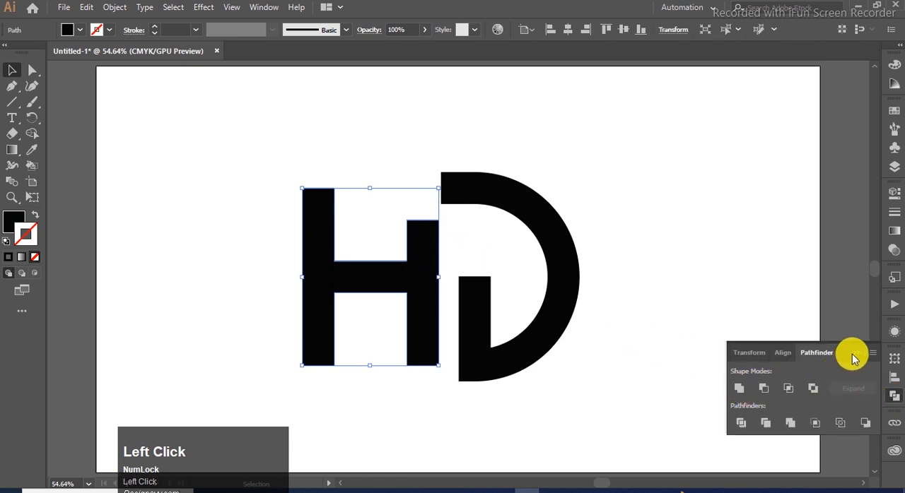
{"action": "left_click", "coordinate": [379, 197]}
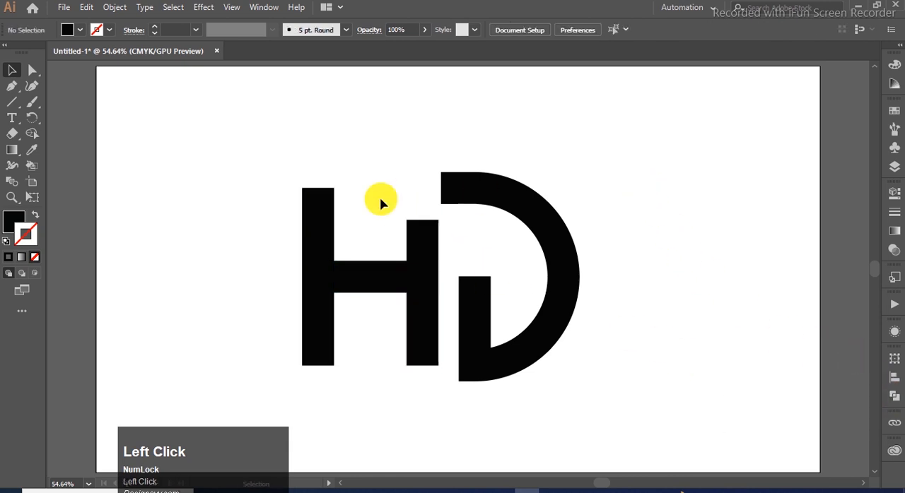
Step: Extend the H's left stem up to the D's top edge and both stems down to the D's bottom edge
{"action": "left_click", "coordinate": [32, 70]}
{"action": "left_click", "coordinate": [303, 196]}
{"action": "left_click_drag", "start_coordinate": [290, 174], "coordinate": [333, 185]}
{"action": "key", "text": "Caps_Lock"}
{"action": "left_click_drag", "start_coordinate": [264, 344], "coordinate": [325, 370]}
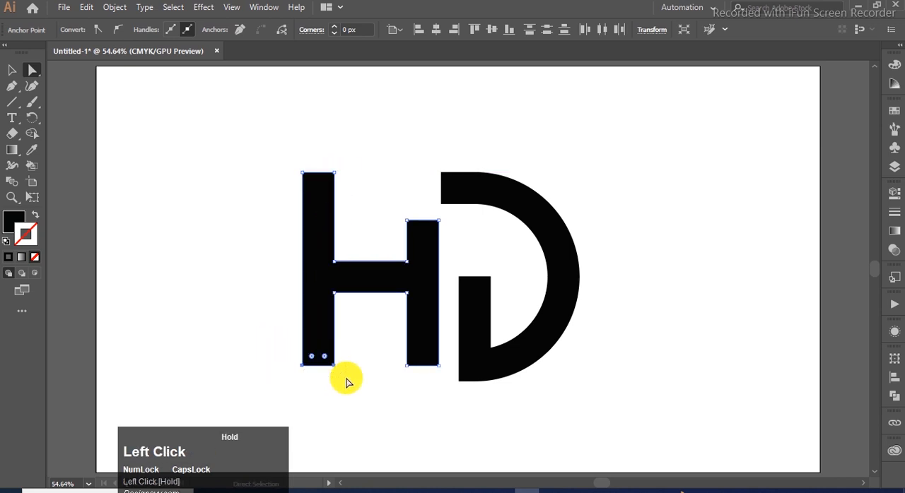
{"action": "left_click_drag", "start_coordinate": [257, 354], "coordinate": [436, 394]}
{"action": "left_click", "coordinate": [433, 408]}
Step: Extend the open end of the D's top bar left until it covers the H's right stem
{"action": "left_click", "coordinate": [448, 191]}
{"action": "left_click_drag", "start_coordinate": [427, 165], "coordinate": [444, 236]}
{"action": "key", "text": "Caps_Lock"}
{"action": "key", "text": "Caps_Lock"}
Step: Lower the top edge of the H's right stem to widen the gap below the D's top bar
{"action": "left_click", "coordinate": [387, 188]}
{"action": "left_click", "coordinate": [414, 233]}
{"action": "left_click_drag", "start_coordinate": [438, 222], "coordinate": [438, 244]}
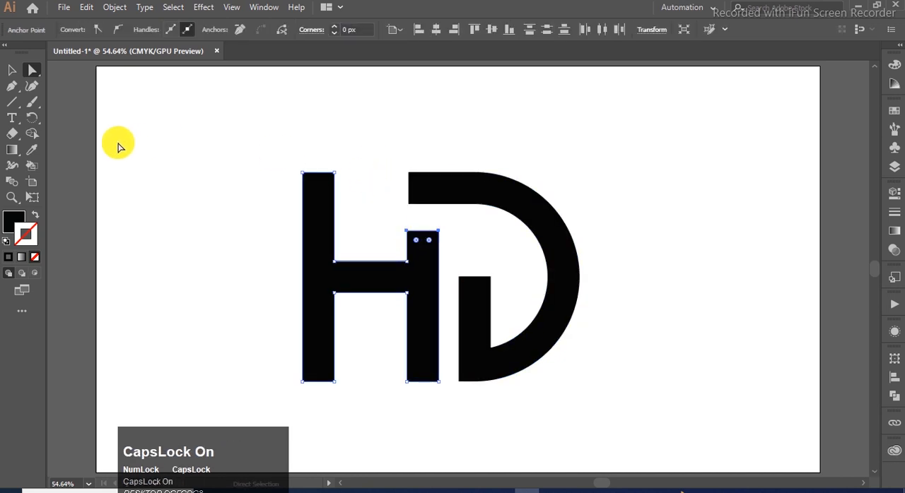
Step: Place a vertical guide on the left edge of the H's right stem and align the D's top bar end to it
{"action": "key", "text": "ctrl+r"}
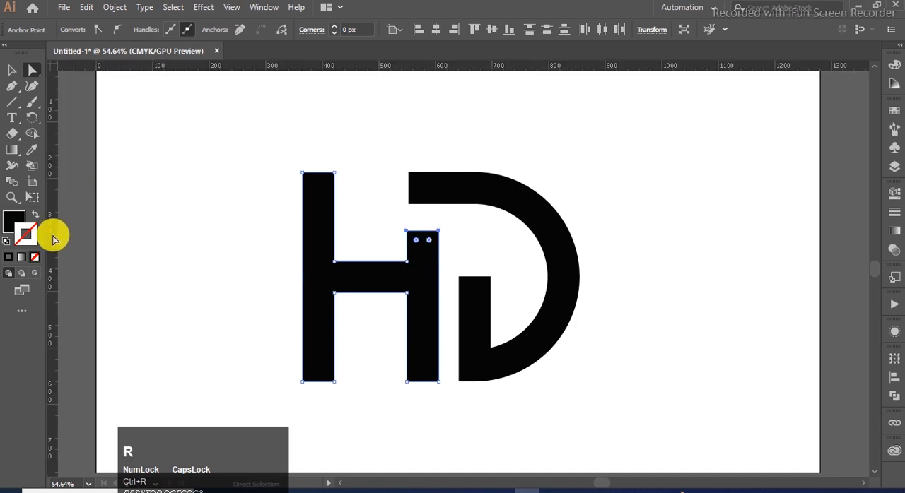
{"action": "left_click_drag", "start_coordinate": [54, 241], "coordinate": [407, 228]}
{"action": "left_click", "coordinate": [411, 182], "text": "alt"}
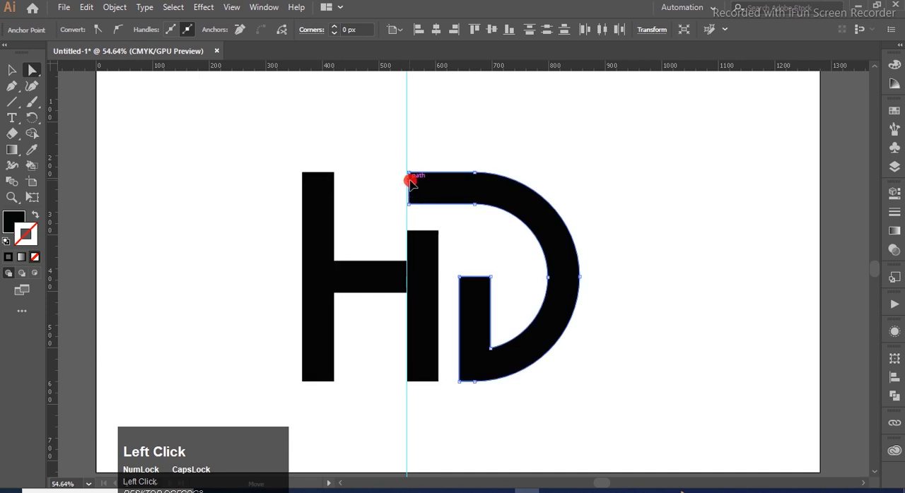
{"action": "scroll", "coordinate": [419, 194], "scroll_direction": "up", "scroll_amount": 1}
{"action": "left_click", "coordinate": [409, 204]}
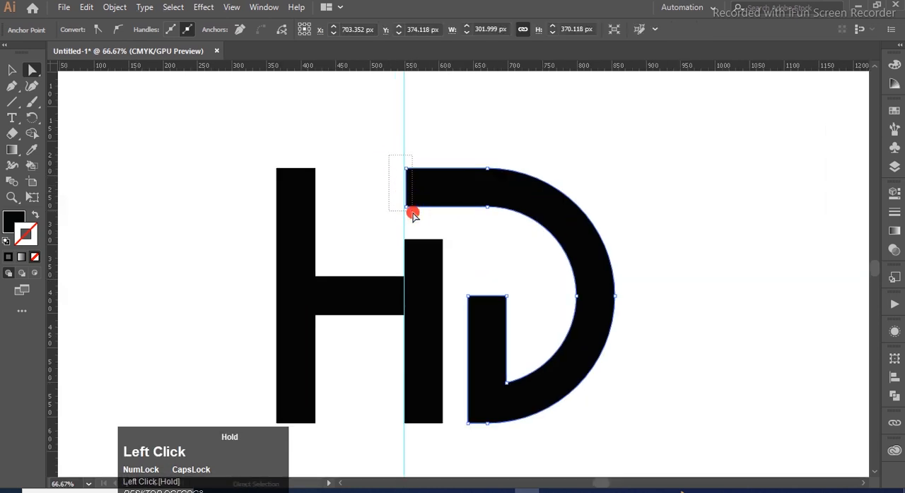
{"action": "left_click_drag", "start_coordinate": [414, 214], "coordinate": [408, 210]}
{"action": "left_click", "coordinate": [404, 205], "text": "shift"}
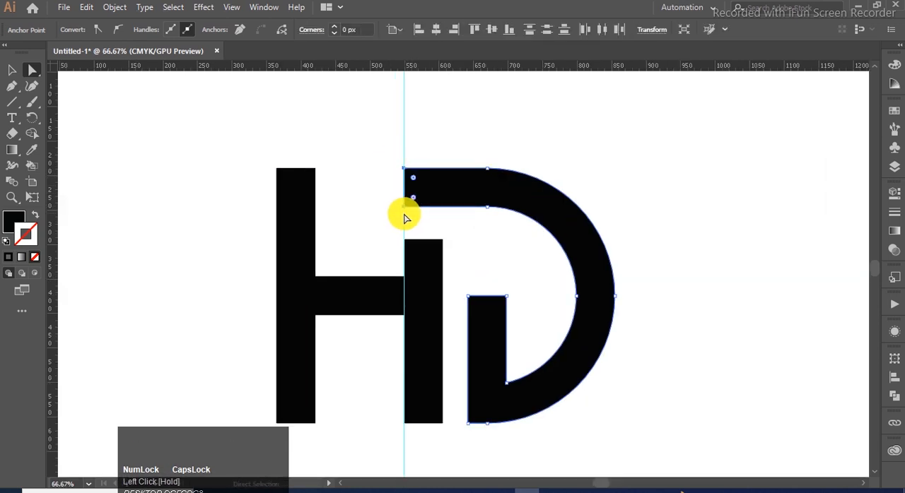
Step: Deselect the letters and hide the guides
{"action": "left_click", "coordinate": [11, 70]}
{"action": "left_click", "coordinate": [333, 134]}
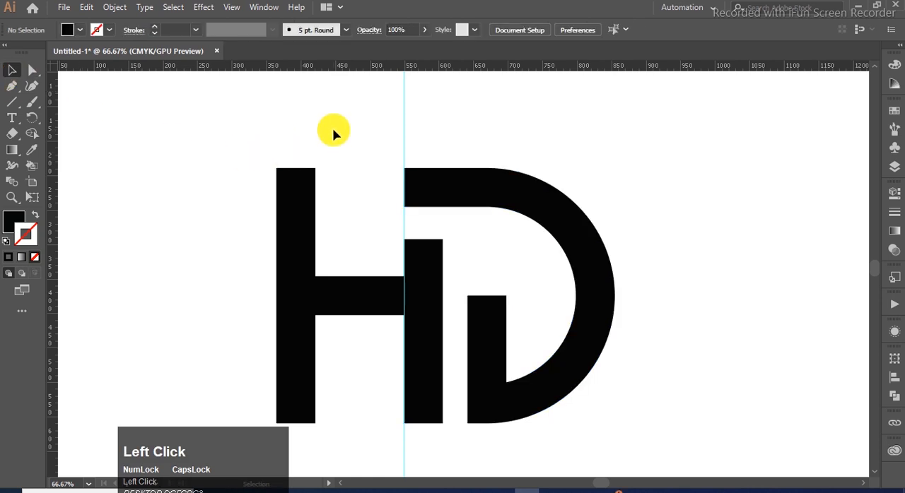
{"action": "scroll", "coordinate": [333, 132], "scroll_direction": "down", "scroll_amount": 1}
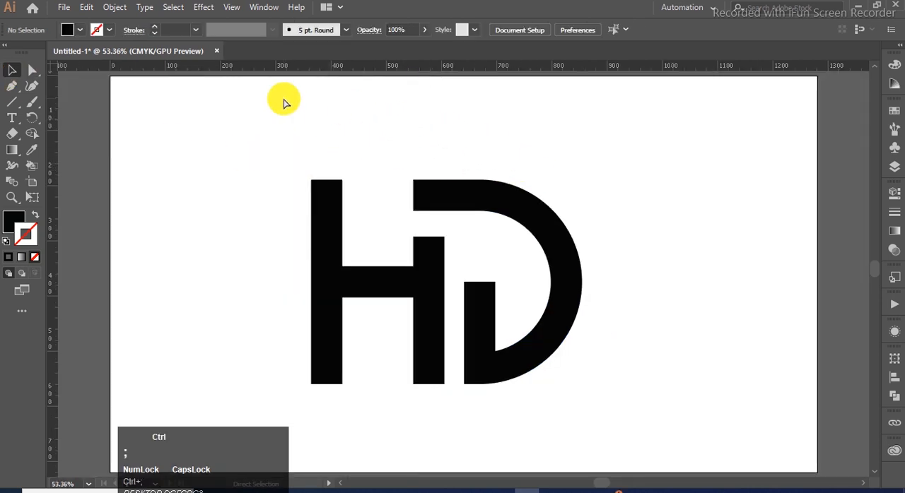
{"action": "left_click", "coordinate": [624, 168]}
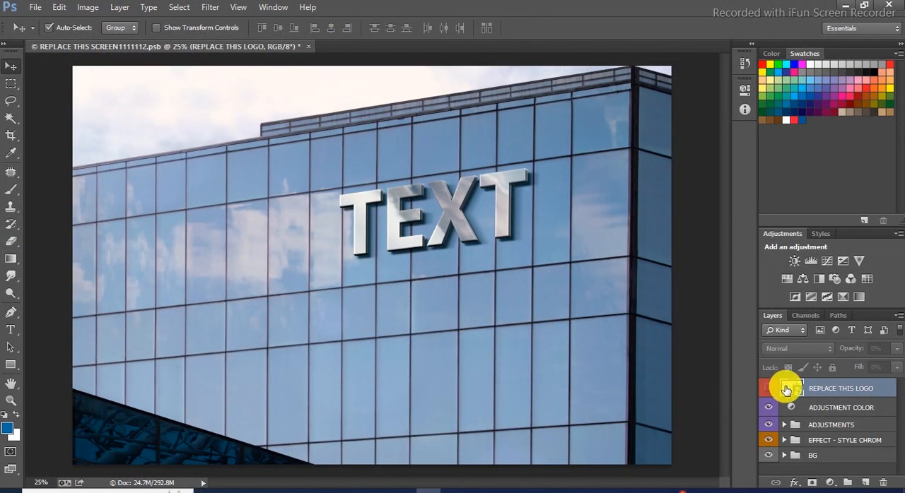
Step: In Photoshop, open the contents of the REPLACE THIS LOGO smart object and place the HD company-02 artwork there
{"action": "double_click", "coordinate": [786, 390]}
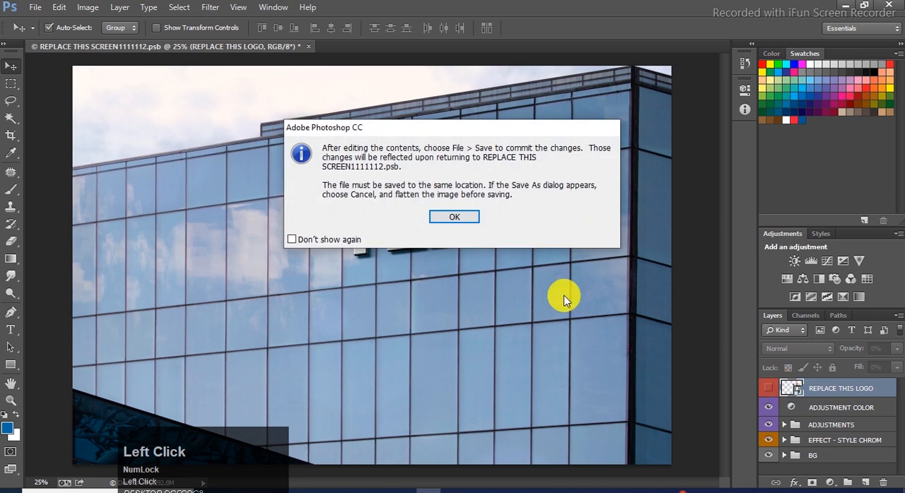
{"action": "left_click", "coordinate": [446, 219]}
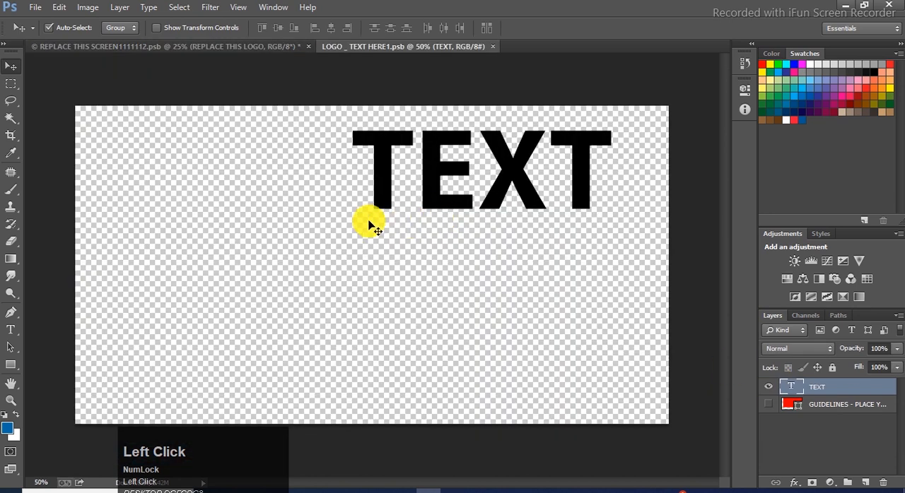
{"action": "left_click", "coordinate": [37, 9]}
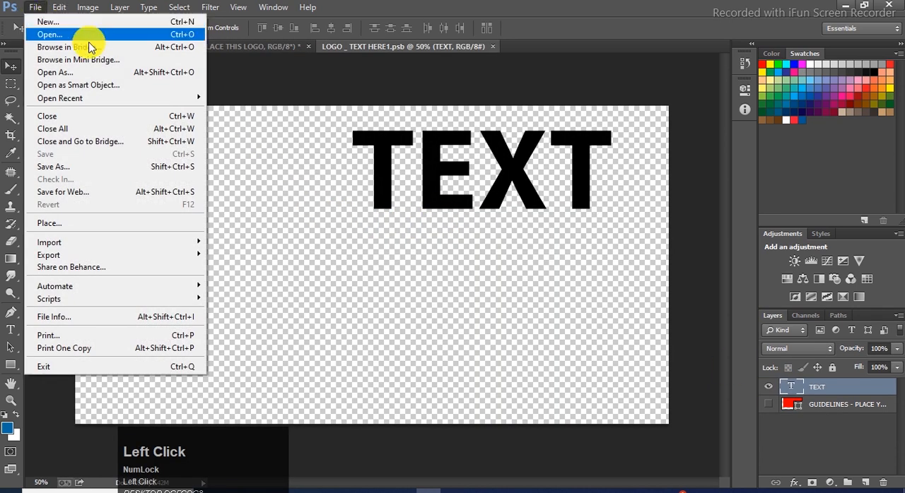
{"action": "left_click", "coordinate": [74, 222]}
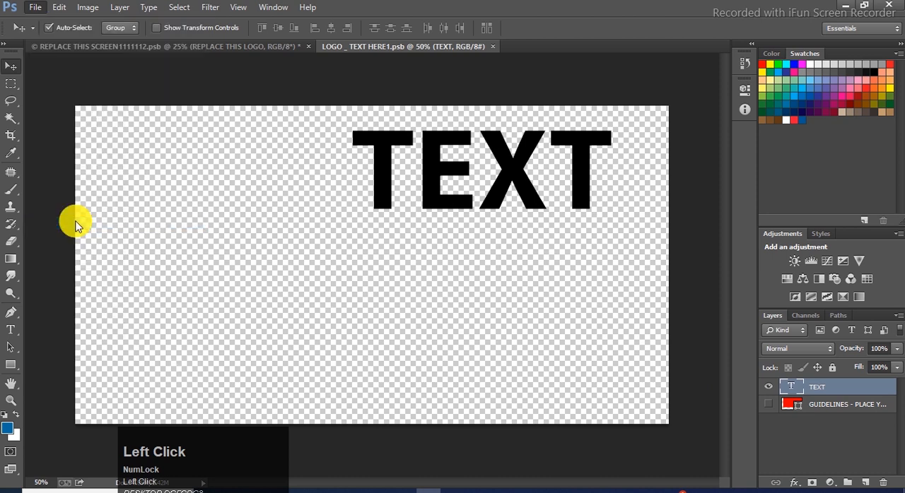
{"action": "left_click", "coordinate": [707, 338]}
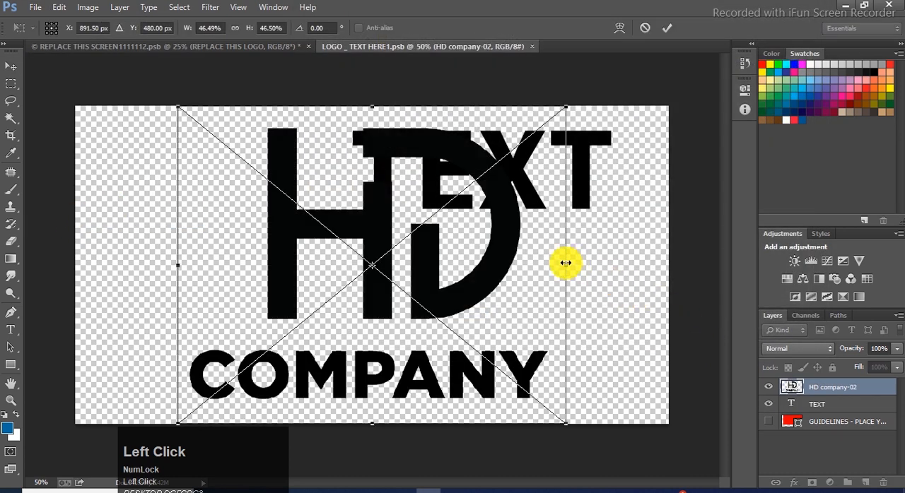
Step: Scale the placed HD company-02 logo down proportionally, position it over the TEXT placeholder and commit the placement
{"action": "left_click_drag", "start_coordinate": [564, 423], "coordinate": [460, 376], "text": "alt+shift"}
{"action": "left_click_drag", "start_coordinate": [463, 263], "coordinate": [504, 222]}
{"action": "left_click_drag", "start_coordinate": [569, 298], "coordinate": [594, 318], "text": "shift"}
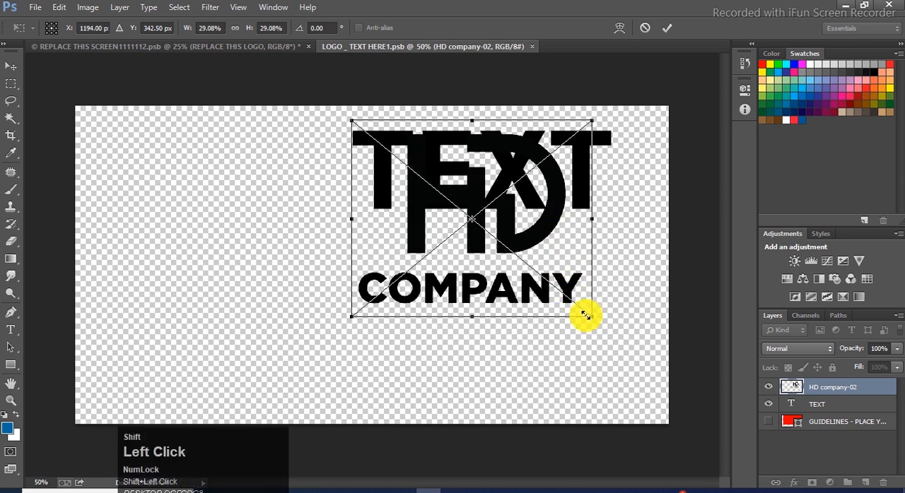
{"action": "left_click_drag", "start_coordinate": [589, 318], "coordinate": [579, 304], "text": "shift"}
{"action": "left_click_drag", "start_coordinate": [535, 232], "coordinate": [545, 233]}
{"action": "double_click", "coordinate": [545, 231]}
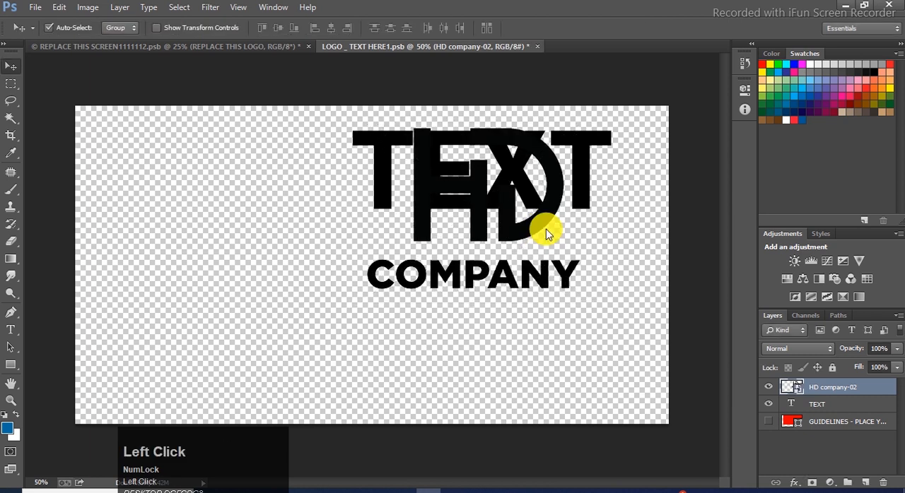
Step: Delete the TEXT placeholder layer and save the smart object to update the building mockup
{"action": "left_click", "coordinate": [854, 408]}
{"action": "key", "text": "Delete"}
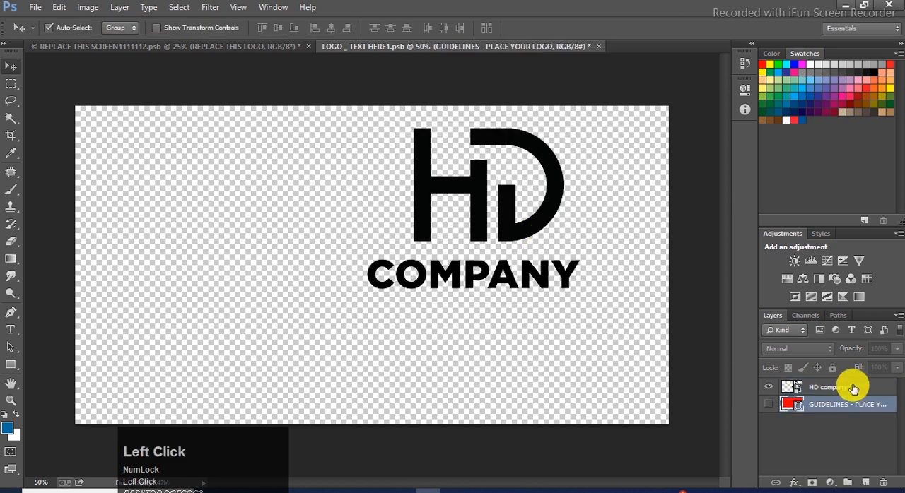
{"action": "key", "text": "ctrl"}
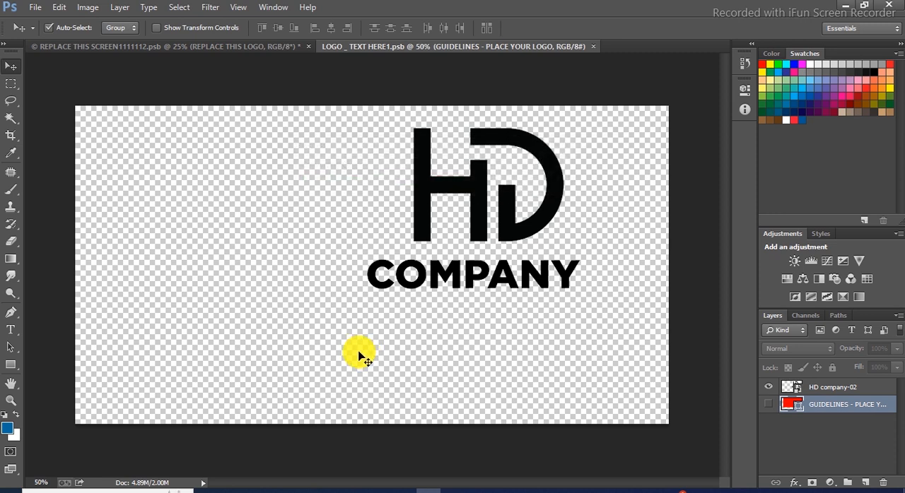
{"action": "left_click", "coordinate": [80, 46]}
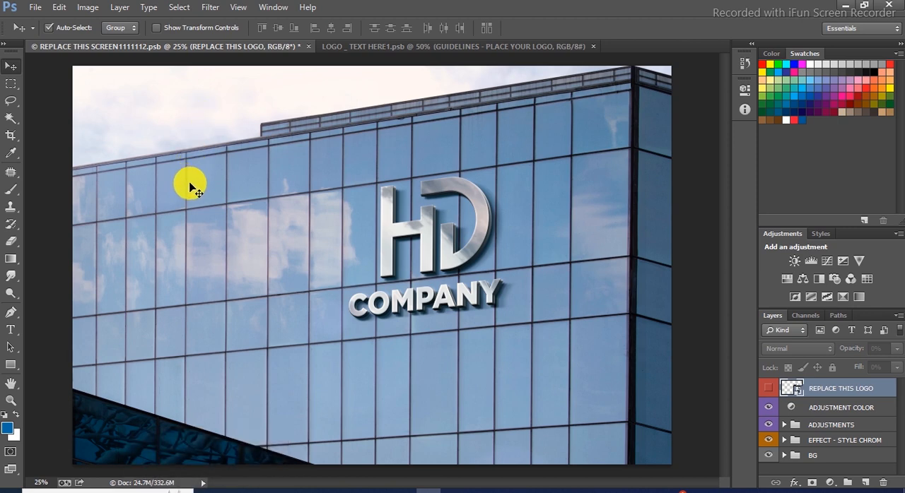
Step: Enlarge the HD company-02 logo proportionally to about 35% in the smart object and save it to update the building mockup
{"action": "left_click", "coordinate": [415, 48]}
{"action": "key", "text": "ctrl+t"}
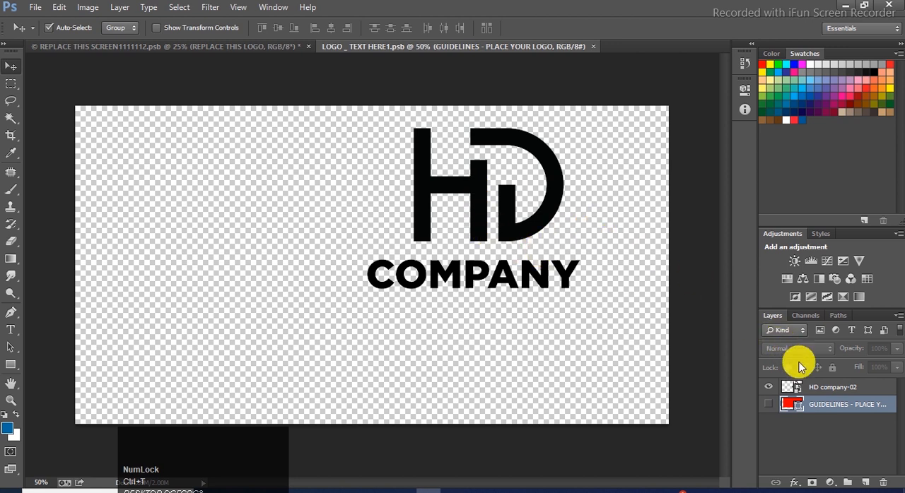
{"action": "left_click", "coordinate": [843, 387]}
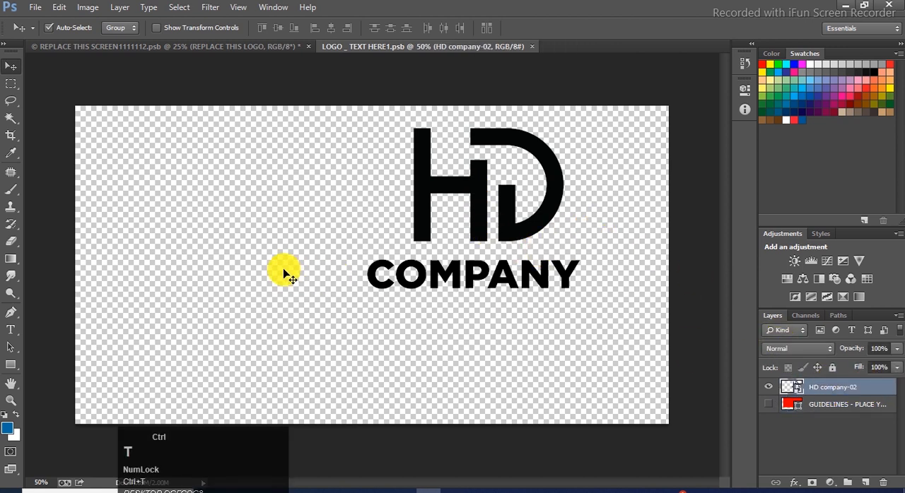
{"action": "key", "text": "ctrl+t"}
{"action": "left_click_drag", "start_coordinate": [358, 306], "coordinate": [326, 322]}
{"action": "left_click_drag", "start_coordinate": [584, 330], "coordinate": [621, 353]}
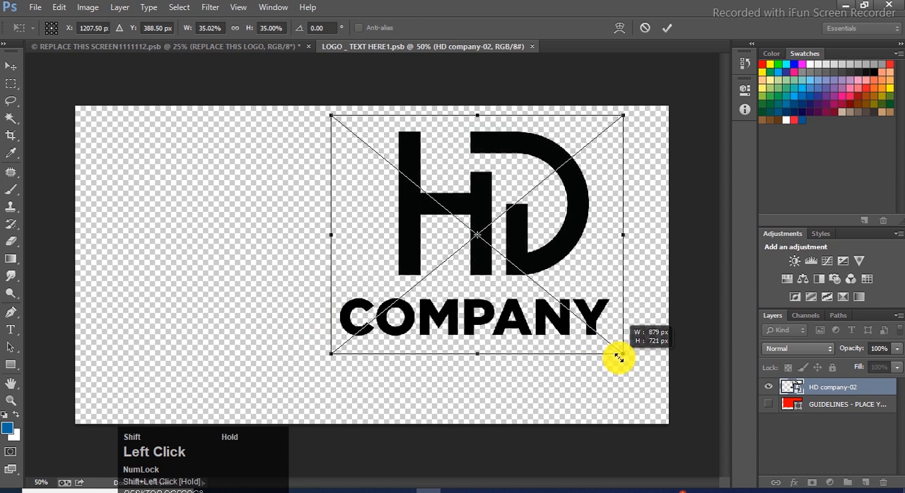
{"action": "double_click", "coordinate": [573, 225]}
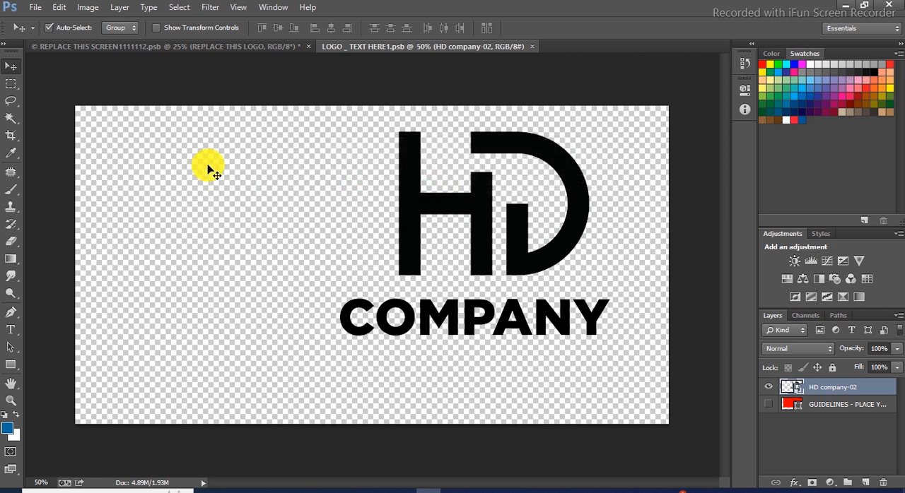
{"action": "left_click", "coordinate": [80, 46]}
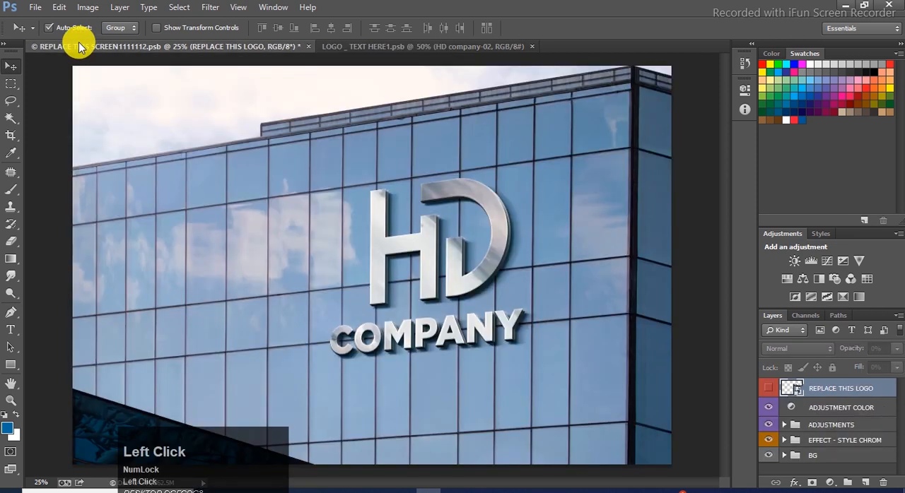